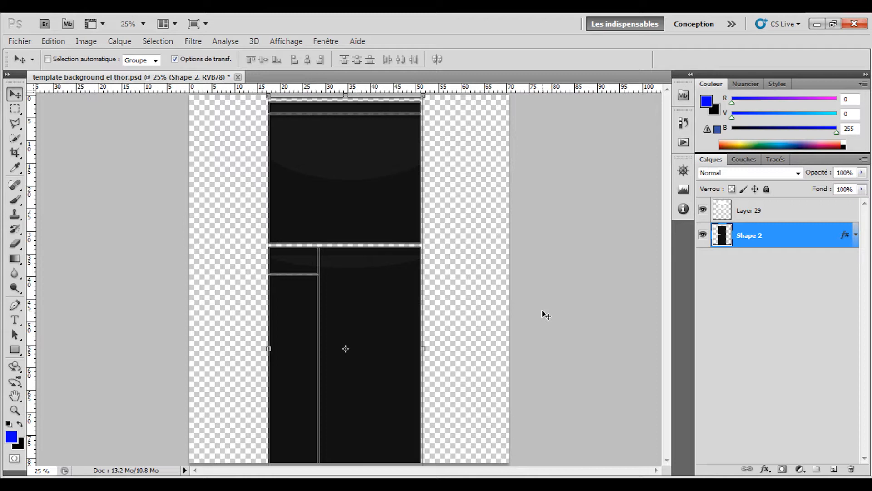
- Examine what Layer 29 adds to the template by hiding it and showing it again
left_click(750, 219)
left_click(752, 237)
left_click(761, 210)
right_click(763, 210)
left_click(727, 208)
left_click(703, 211)
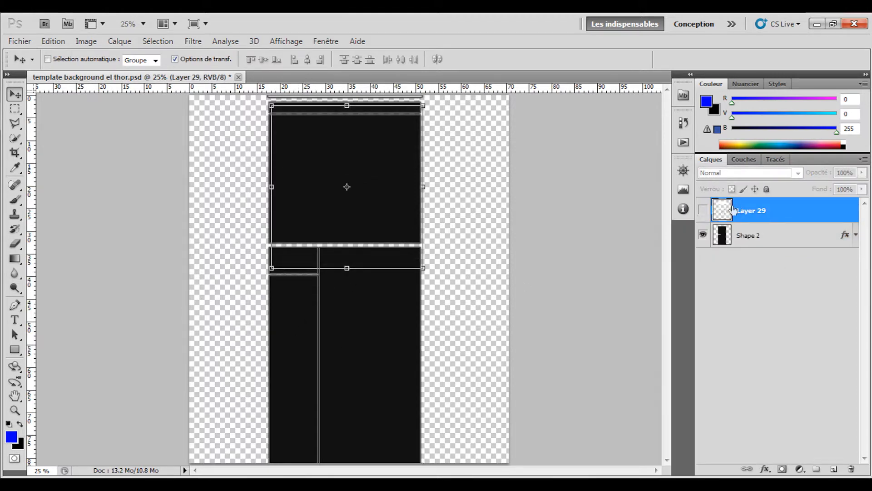
left_click(702, 210)
left_click(626, 227)
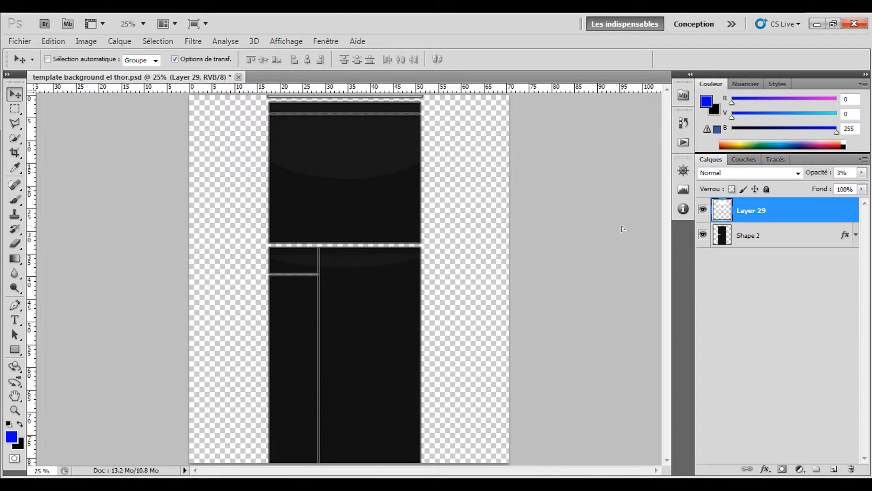
- Delete Layer 29 and confirm the deletion
right_click(777, 210)
left_click(661, 236)
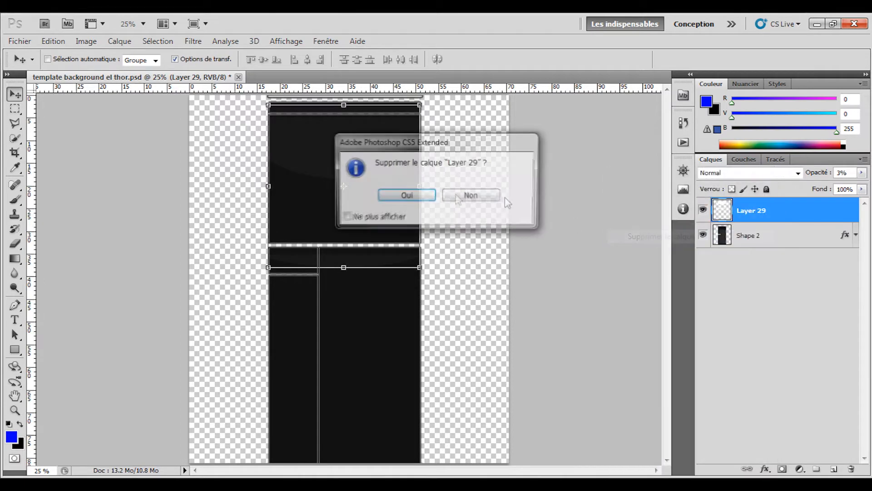
left_click(404, 196)
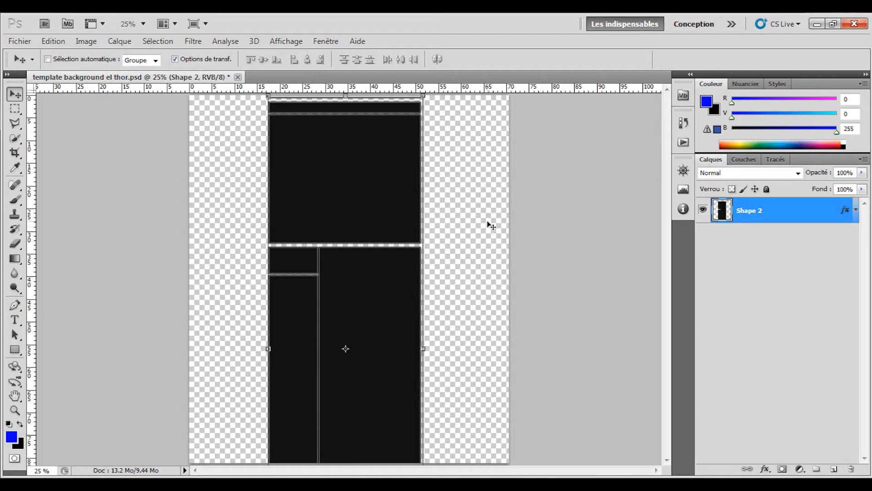
- Activate the Gradient tool and set the foreground colour to magenta ff00cc
left_click(15, 258)
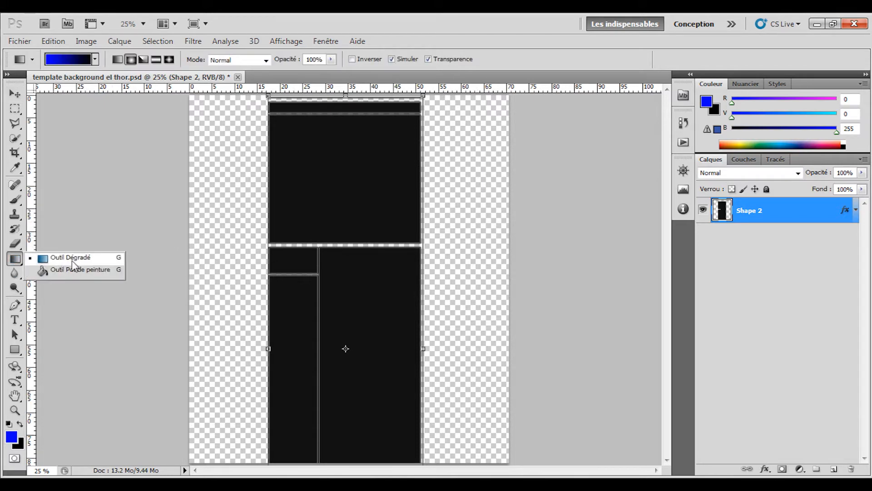
left_click(56, 394)
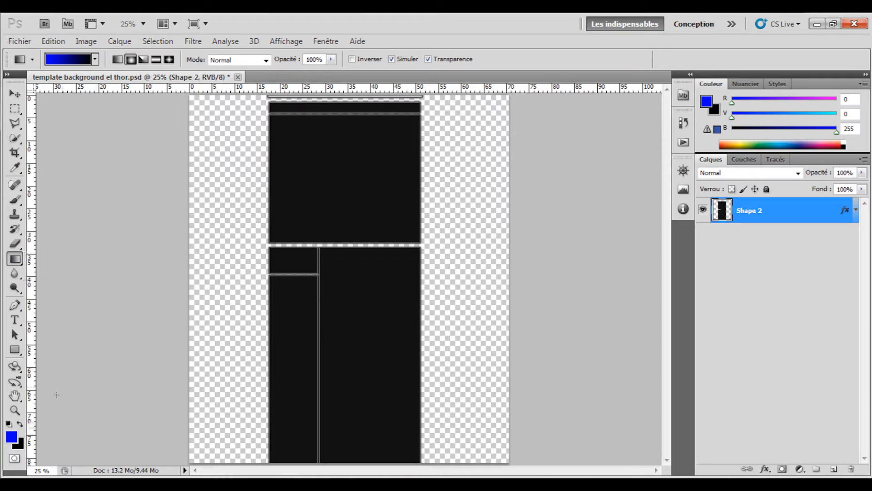
left_click(10, 436)
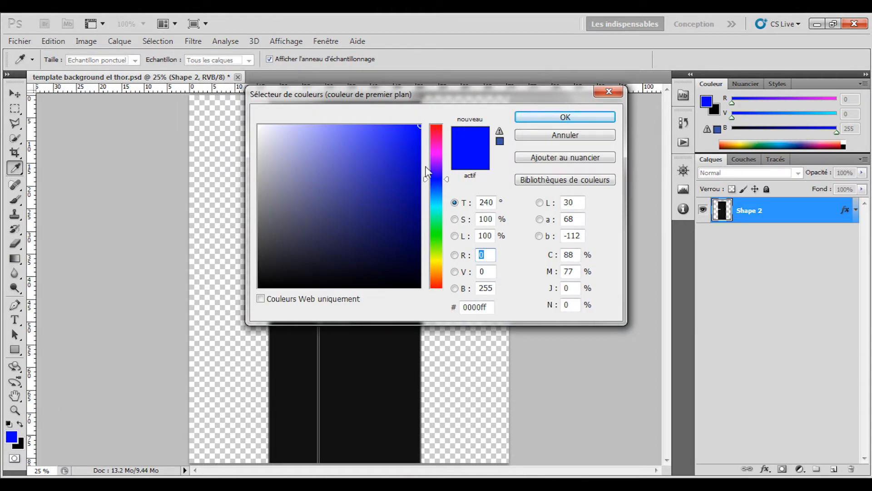
mouse_move(436, 191)
left_mouse_down()
mouse_move(433, 233)
mouse_move(437, 183)
mouse_move(443, 284)
mouse_move(436, 180)
left_mouse_up()
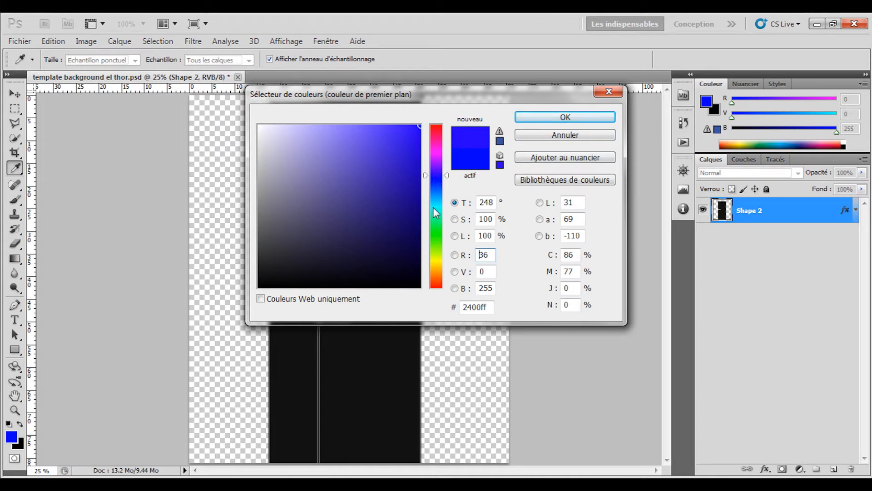
left_click(436, 183)
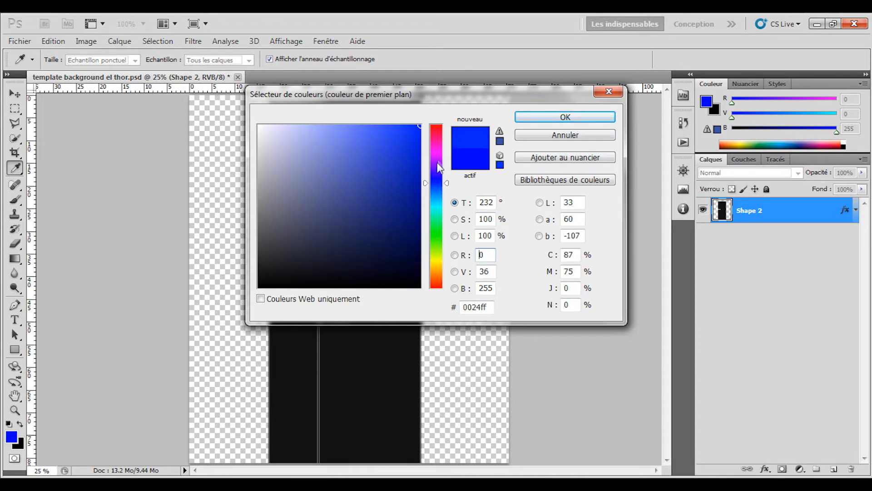
left_click(438, 151)
left_click(438, 143)
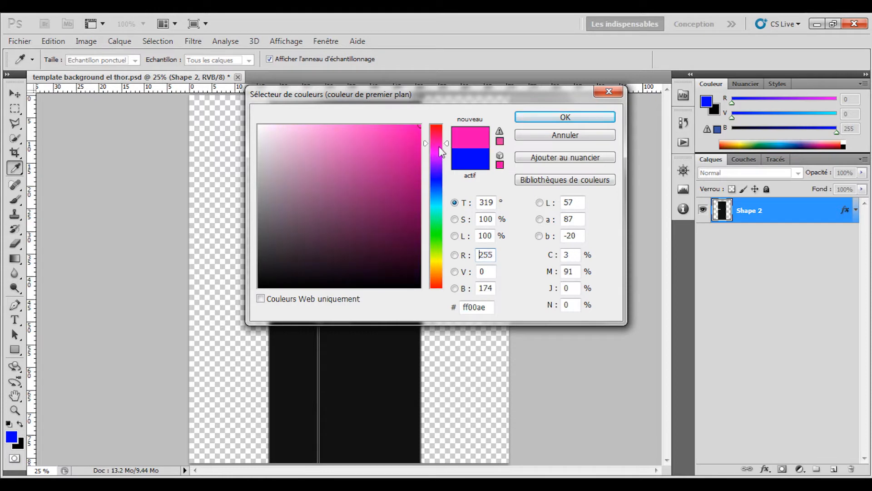
left_click(439, 146)
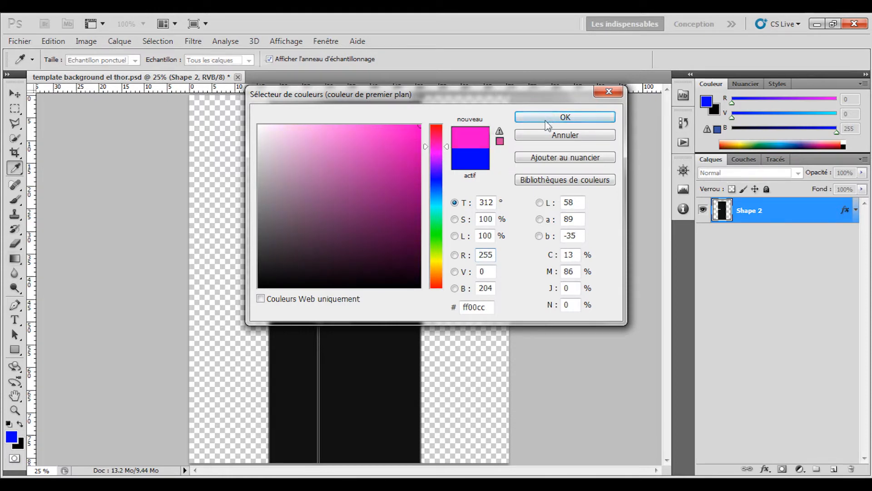
left_click(548, 119)
key("g")
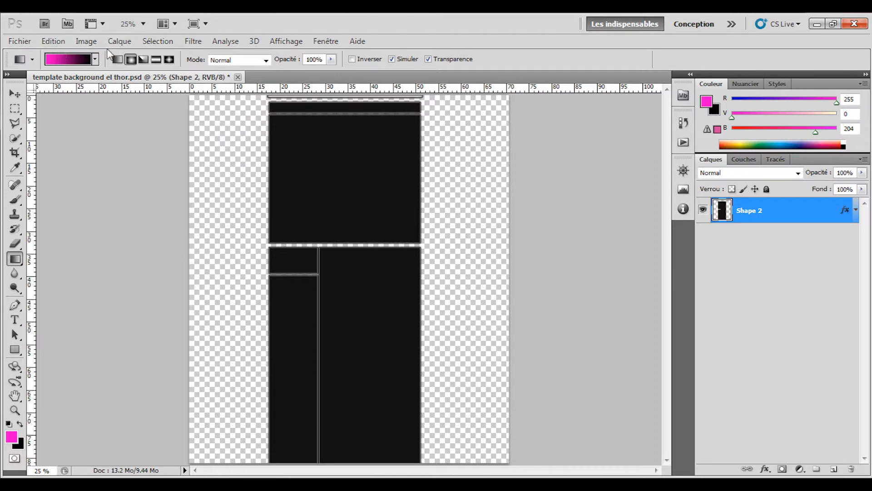
- Create a new layer named "Fond BackGround" and move it beneath the Shape 2 layer
left_click(119, 42)
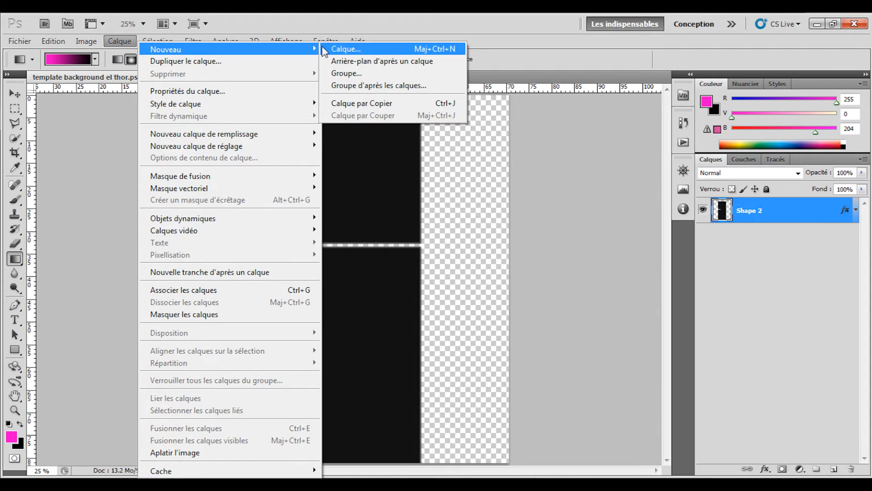
left_click(346, 48)
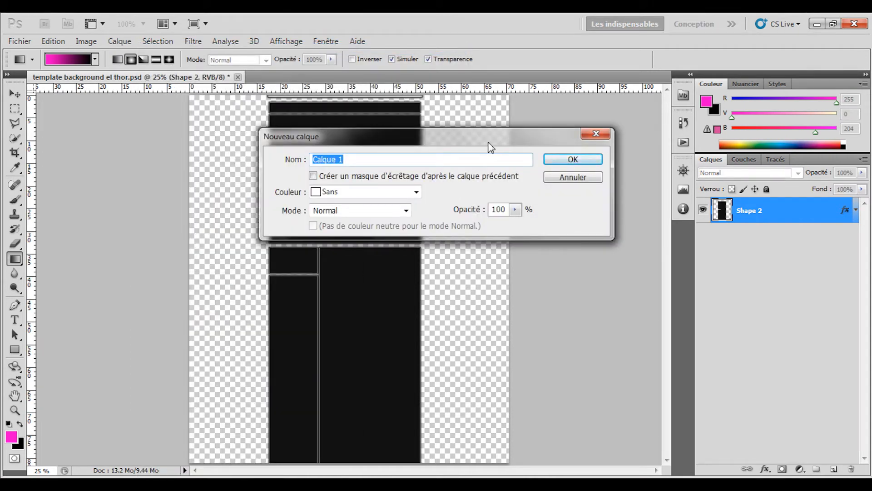
type("Fond BackGround")
key("Return")
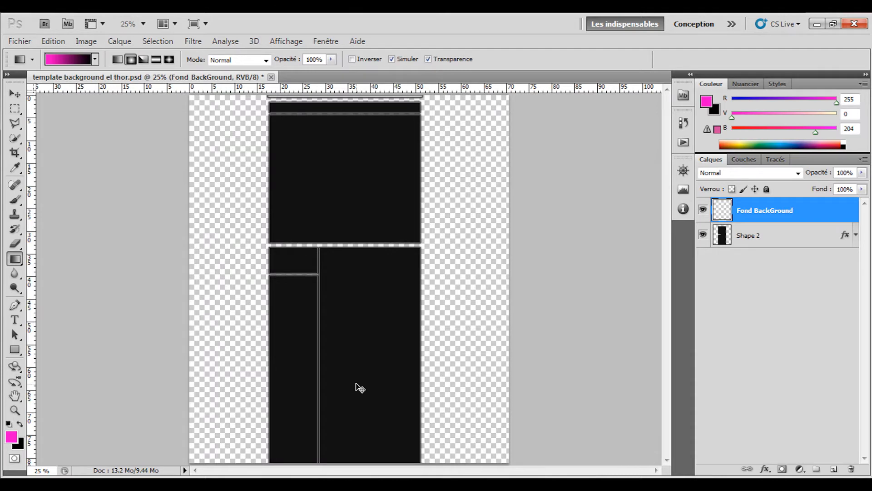
key("ctrl+r")
key("ctrl+r")
left_click_drag(771, 218, 772, 248)
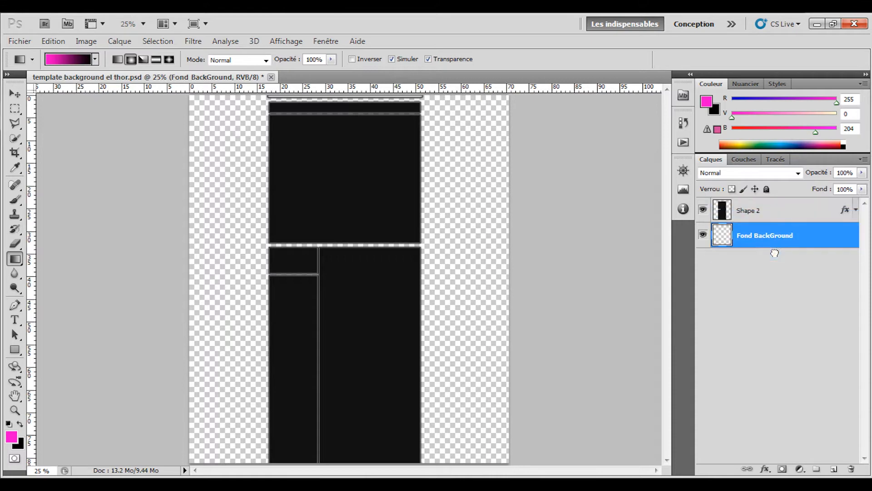
- Rename the Shape 2 layer as "Template" and make Fond BackGround the active layer
left_click(765, 221)
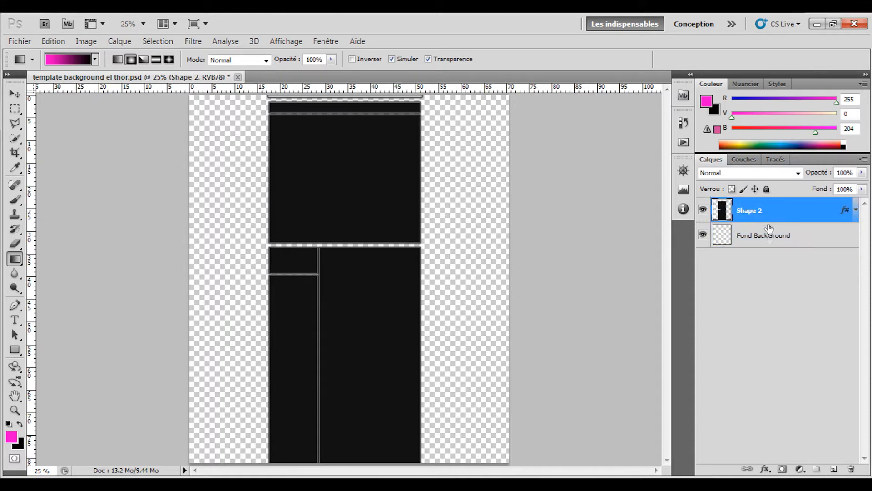
right_click(768, 223)
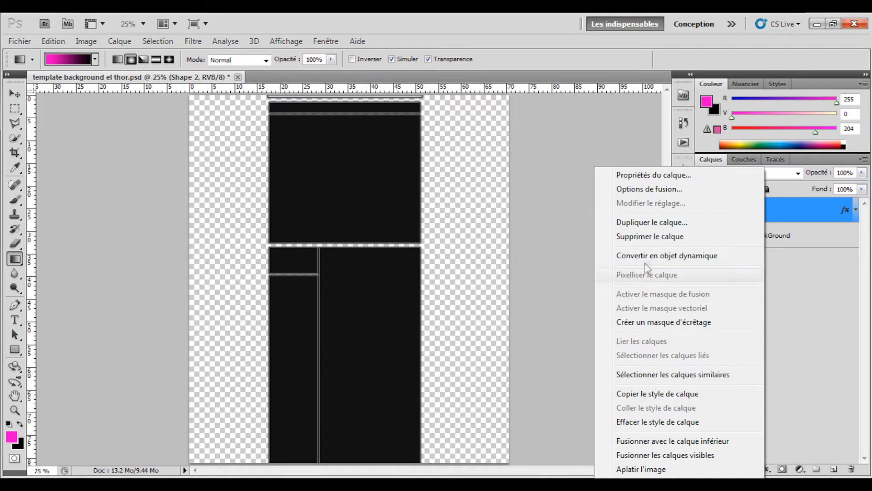
left_click(780, 289)
double_click(754, 210)
type("Template")
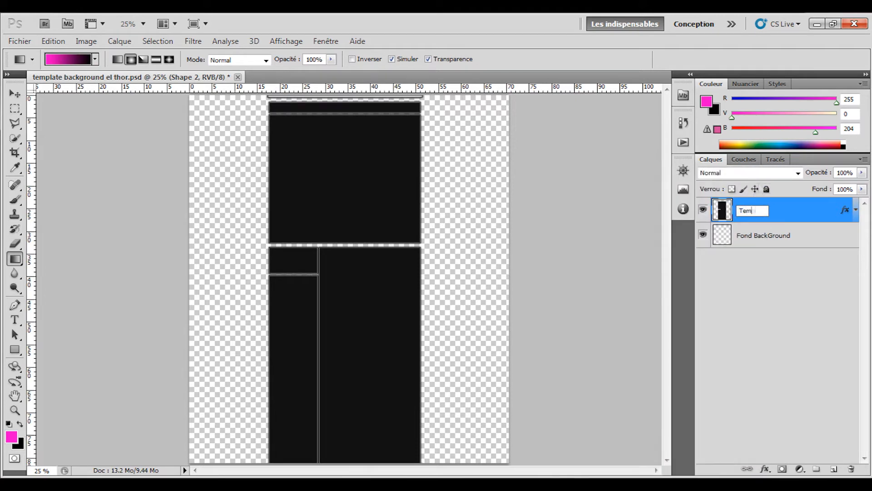
left_click(768, 264)
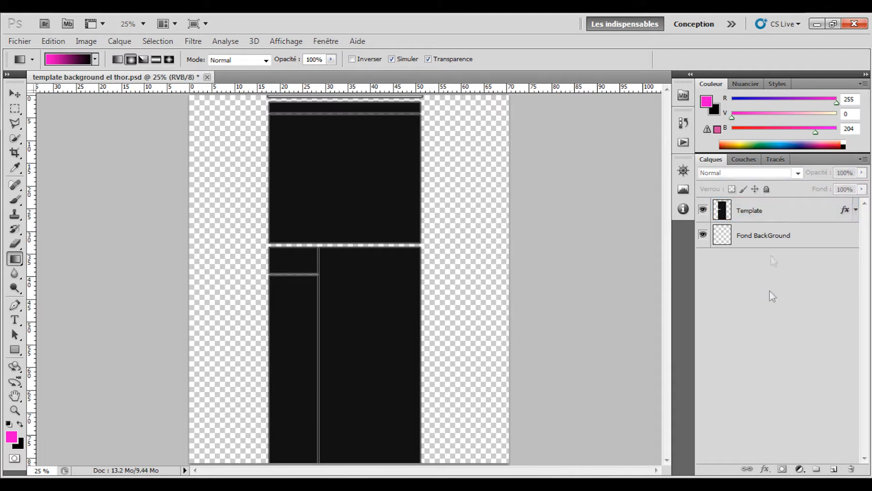
left_click(768, 243)
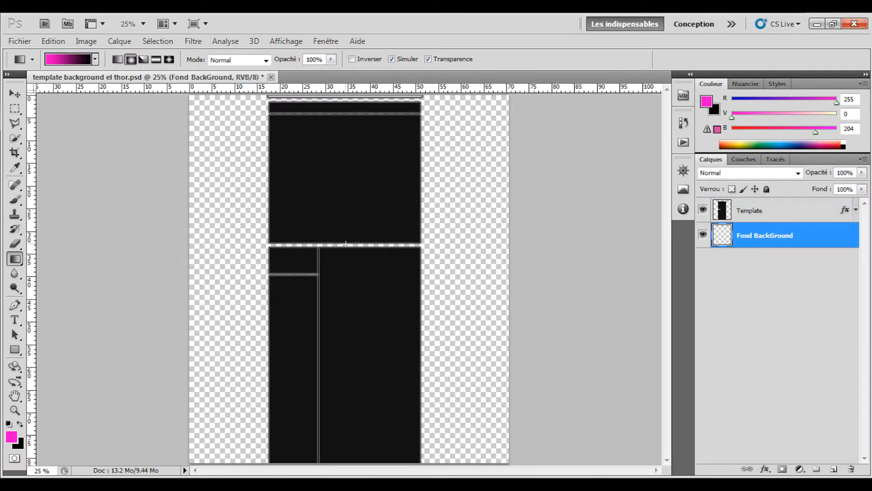
- Try magenta-to-black radial gradients of different lengths and centres on the Fond BackGround layer, undoing each one
left_click_drag(345, 255, 351, 328)
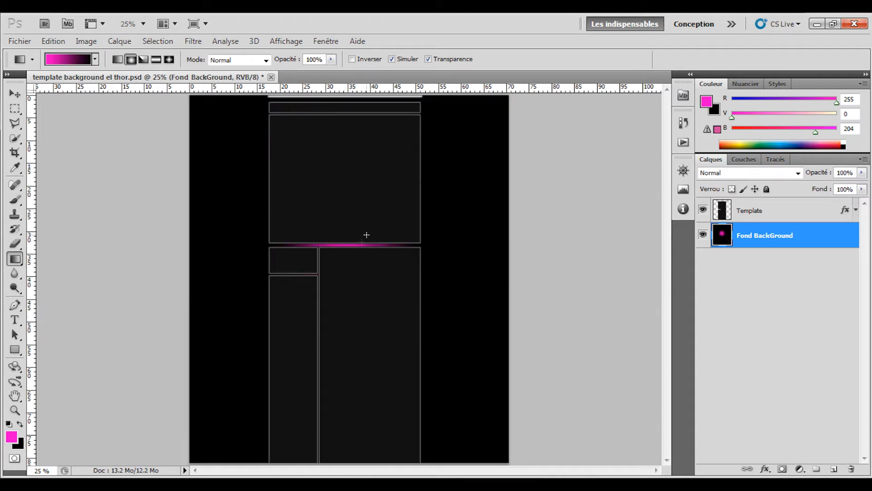
key("ctrl+z")
left_click_drag(363, 229, 363, 335)
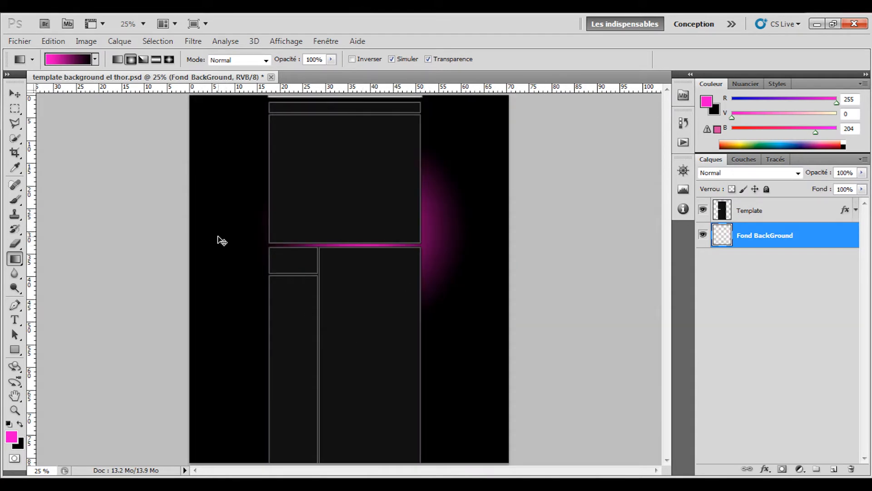
key("ctrl+z")
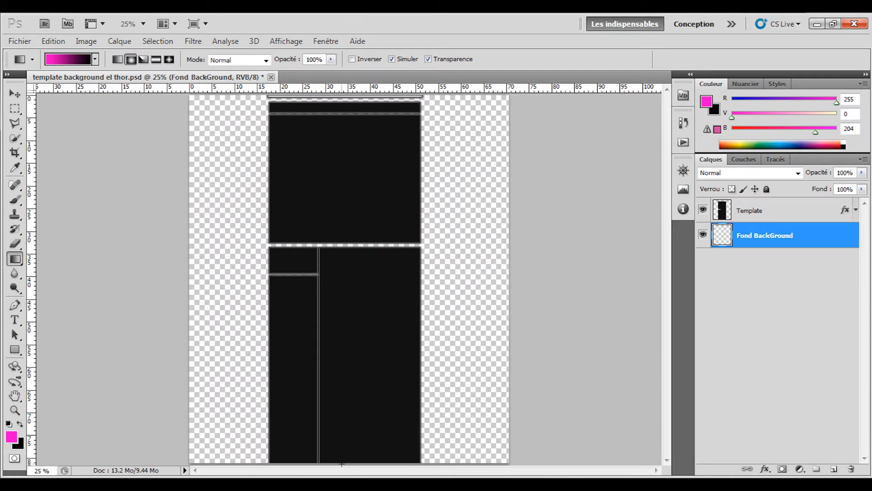
left_click_drag(338, 464, 344, 62)
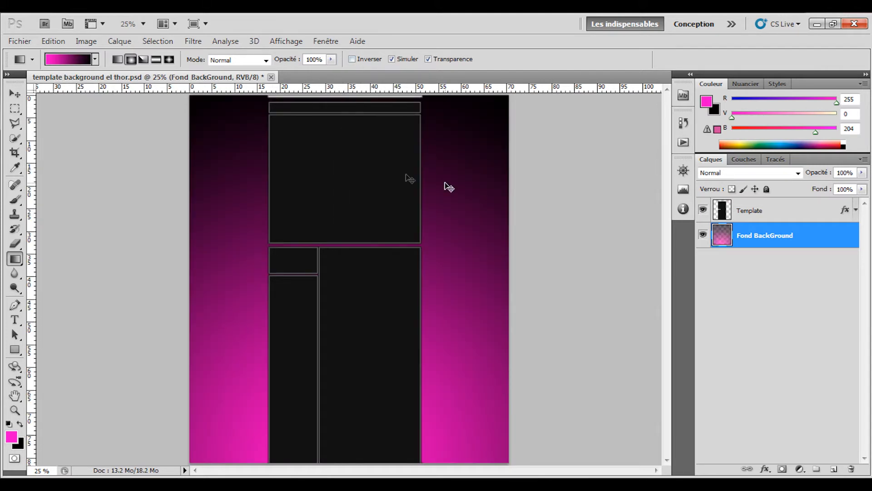
key("ctrl+z")
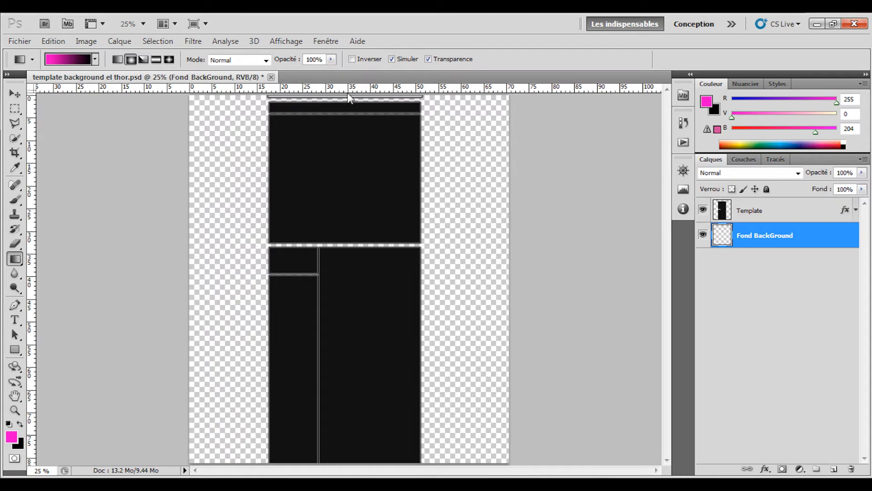
left_click_drag(348, 97, 344, 461)
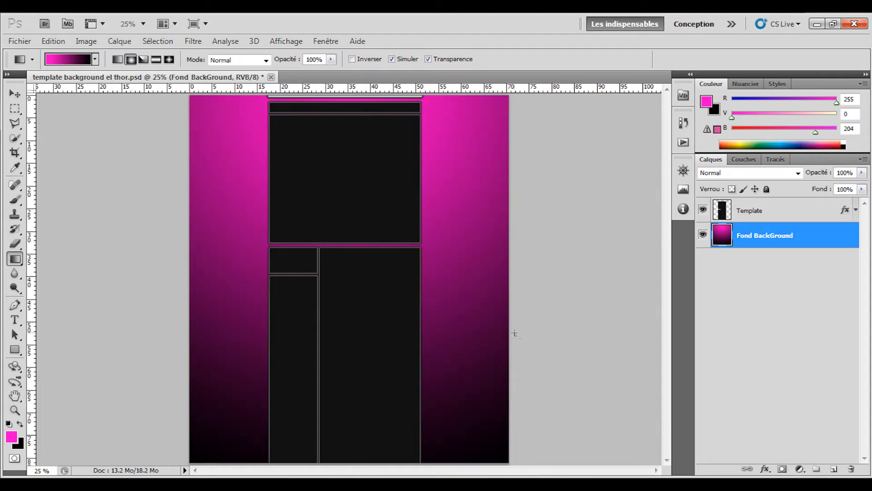
key("ctrl+z")
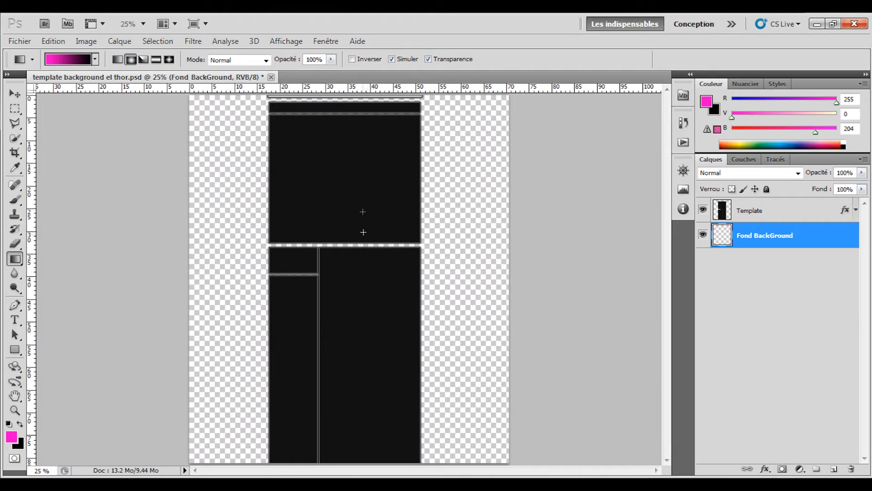
- Fill Fond BackGround with a magenta-to-black radial gradient from the middle of the large upper block to the lower right block, and switch to the Move tool
left_click_drag(357, 189, 357, 342)
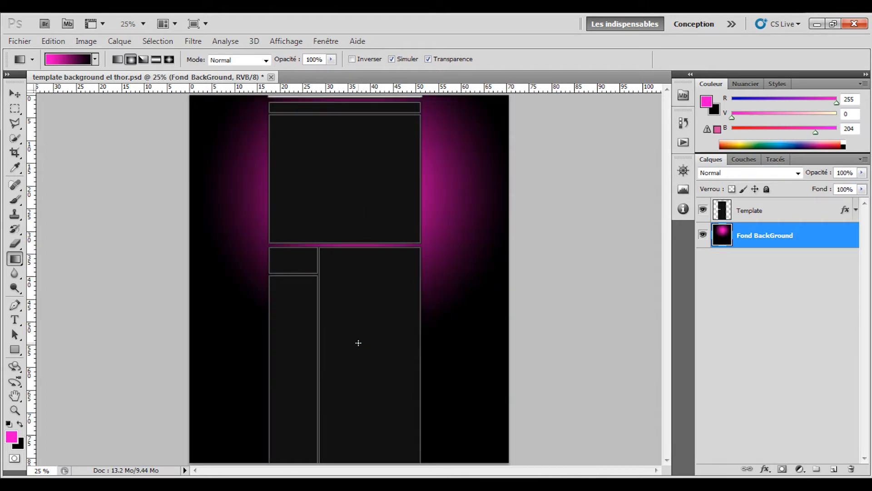
left_click(15, 95)
left_click(622, 171)
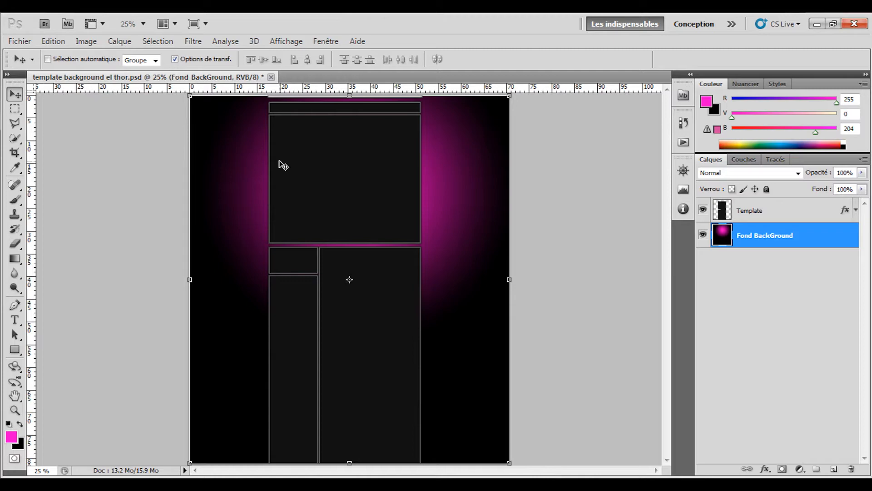
- Switch to CINEMA 4D and render the YOUTUBE text in the perspective view
key("super")
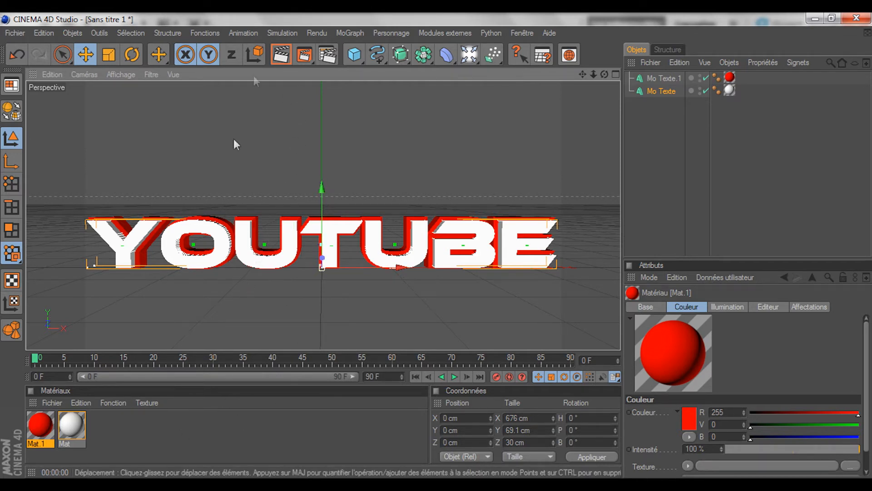
left_click(282, 54)
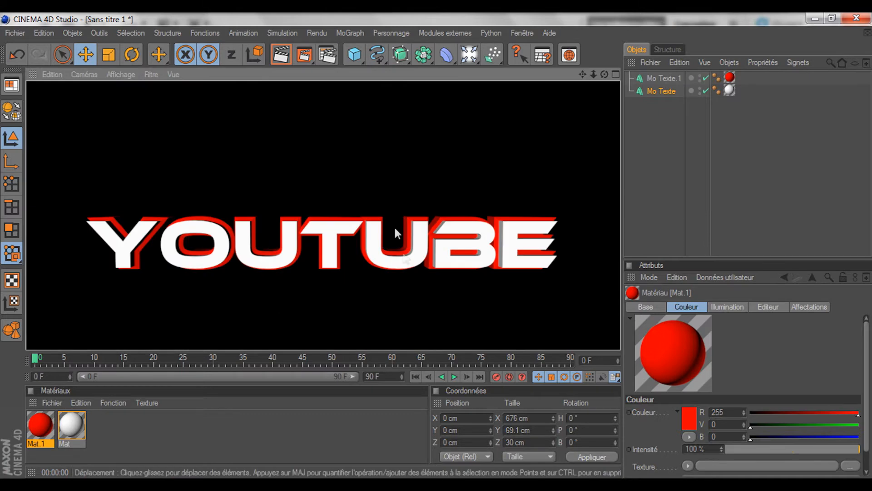
- Delete both the red Mat.1 and the white Mat materials from the YOUTUBE text scene
left_click_drag(122, 446, 42, 427)
right_click(43, 427)
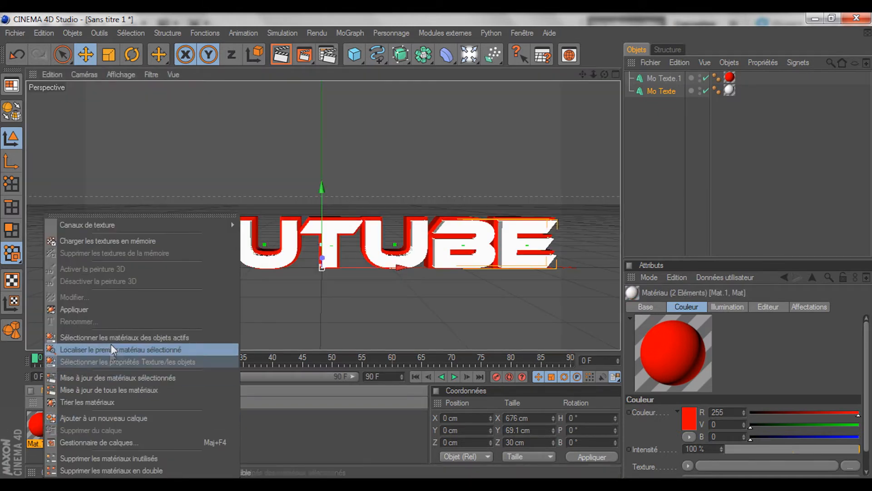
left_click(257, 401)
left_click(80, 402)
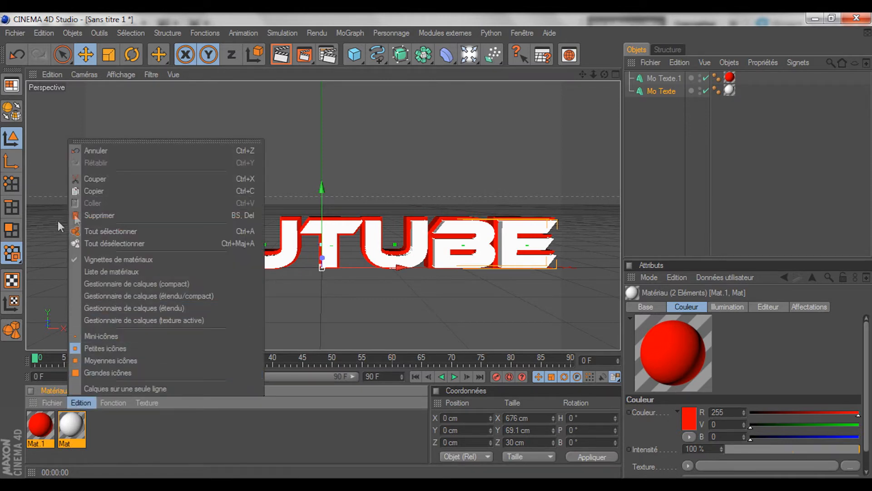
left_click(114, 216)
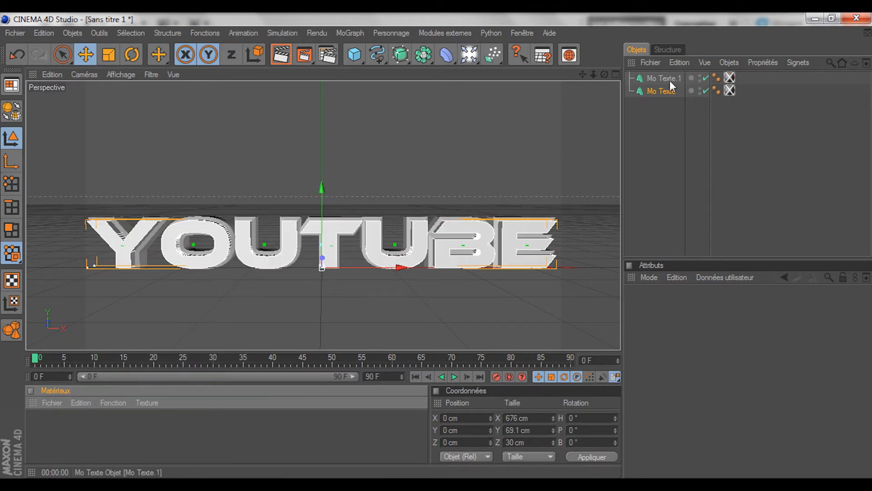
- Delete both Mo Texte objects that make up the YOUTUBE text
left_click(669, 80)
left_click(670, 94, "ctrl")
left_click(679, 62)
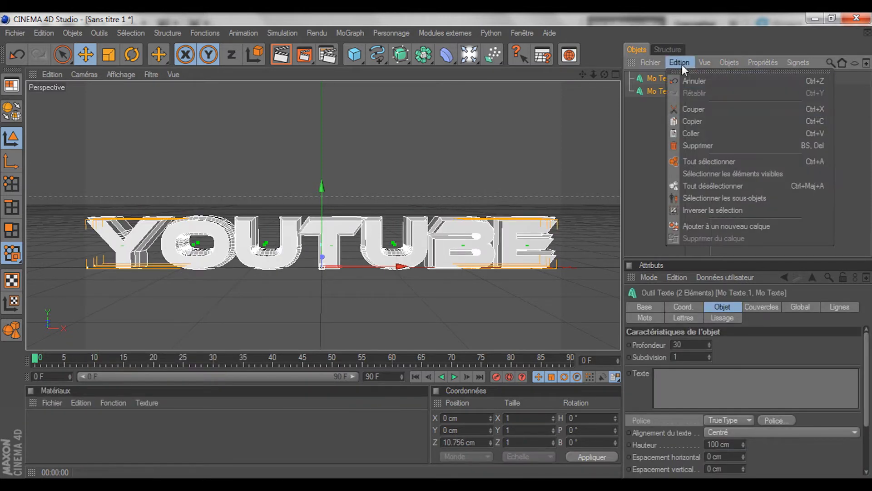
left_click(699, 144)
- Check the output page of the render settings and close the settings window
left_click(328, 52)
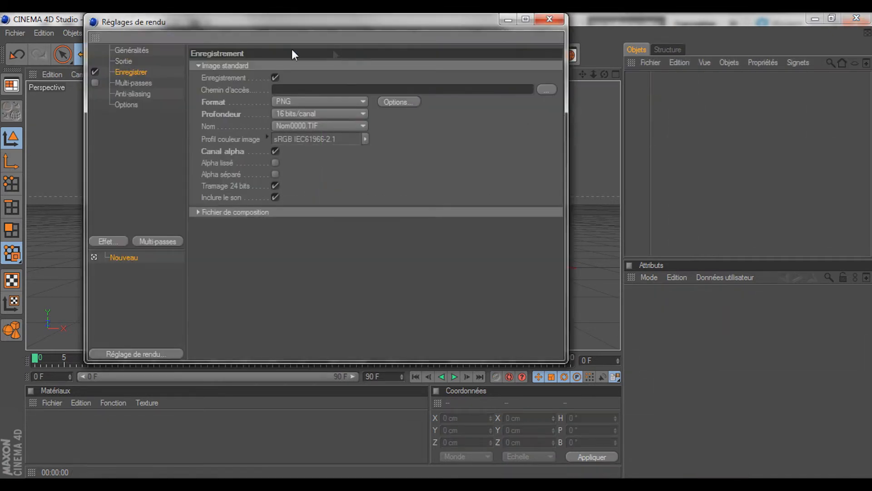
left_click(129, 62)
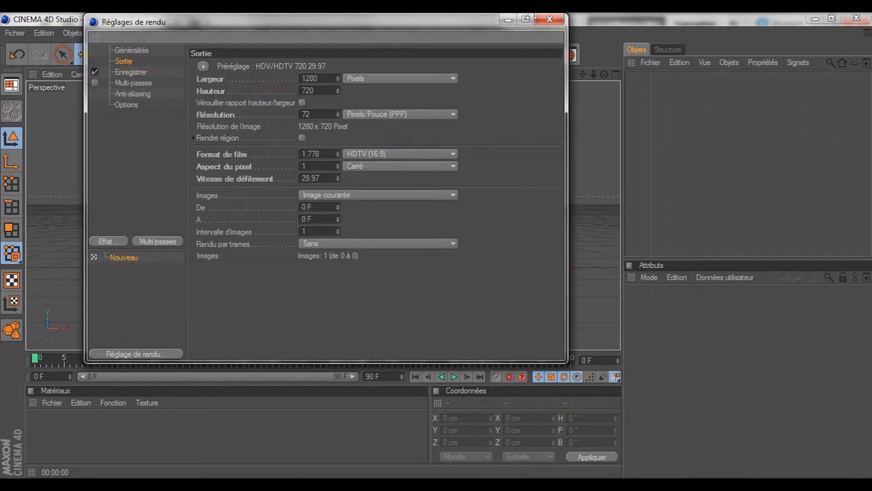
left_click(551, 18)
- Quit CINEMA 4D without saving the project and launch it again with an empty scene
left_click(856, 18)
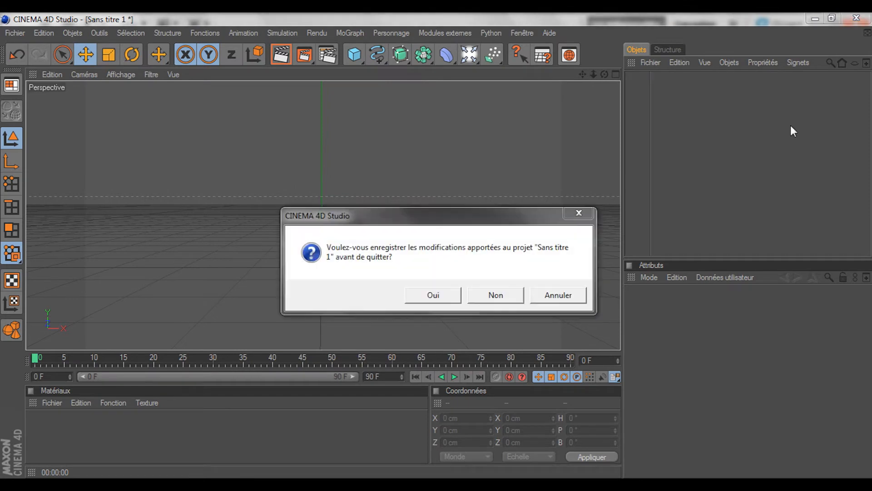
left_click(474, 297)
key("super")
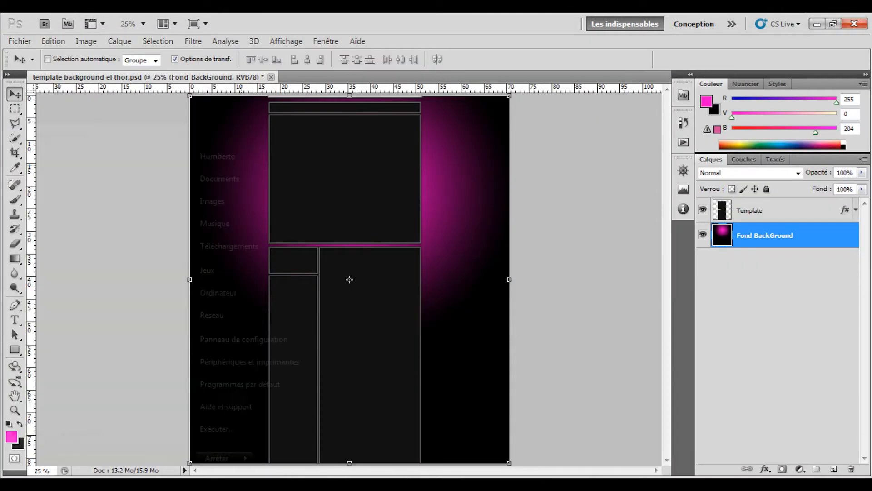
left_click(524, 326)
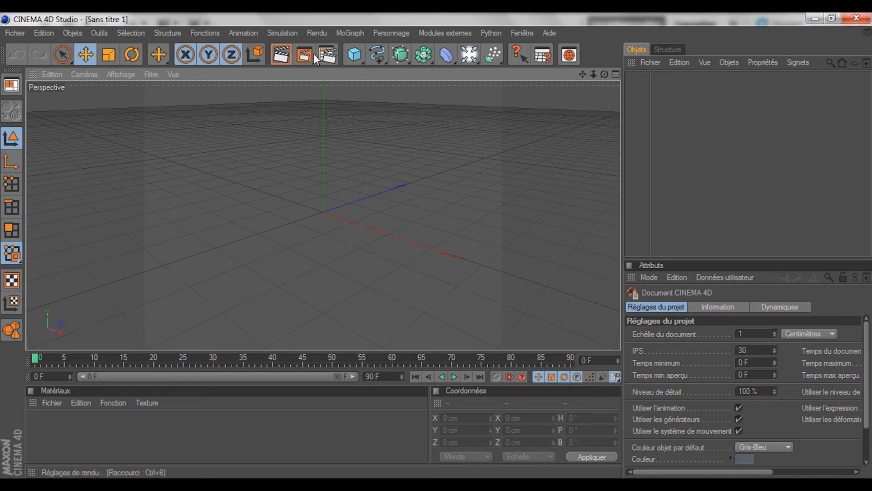
- Set the render output to the Film/Vidéo preset HDV/HDTV 720 29.97
left_click(327, 55)
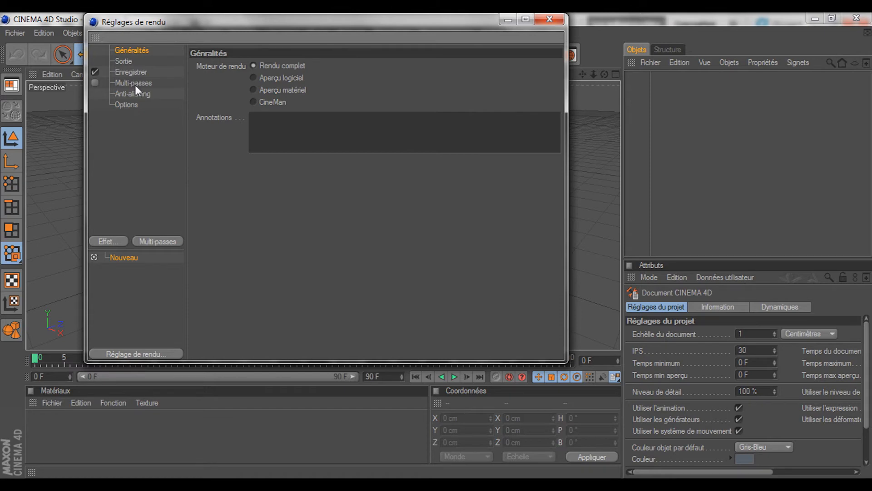
left_click(122, 62)
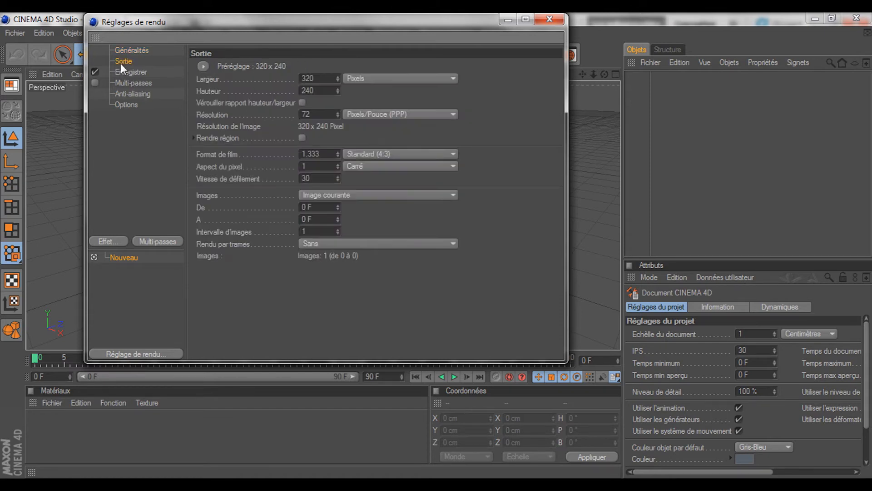
left_click(198, 65)
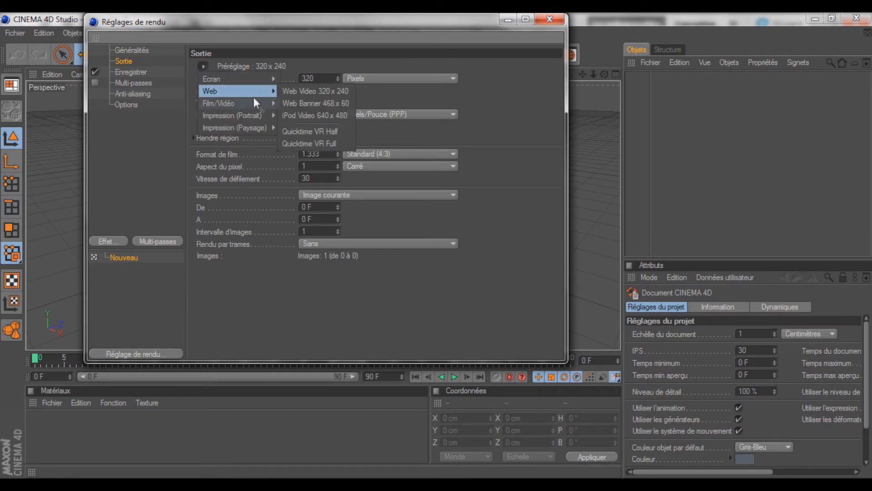
mouse_move(262, 105)
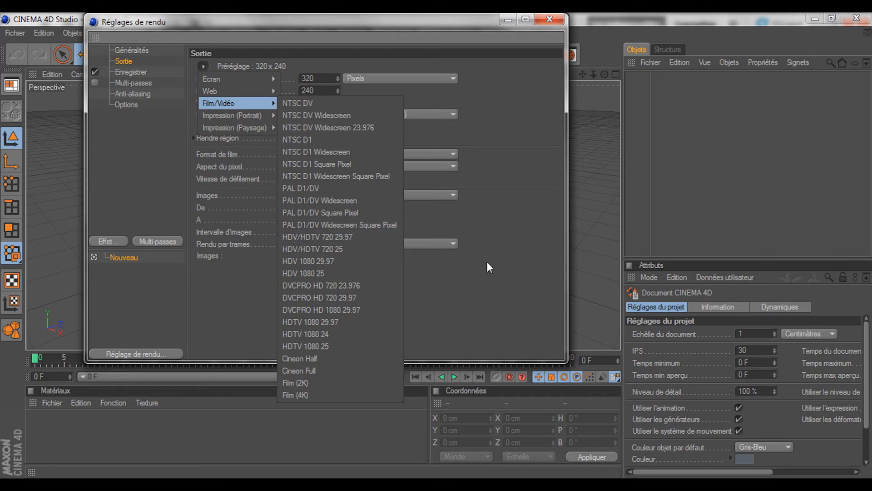
left_click(353, 237)
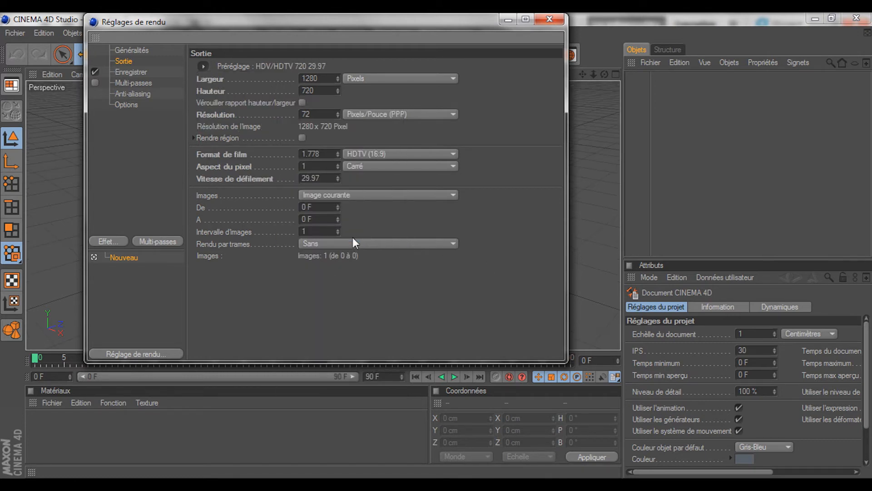
- Set the render's save format to PNG at 16 bits/canal with Canal alpha enabled, and close the render settings
left_click(131, 72)
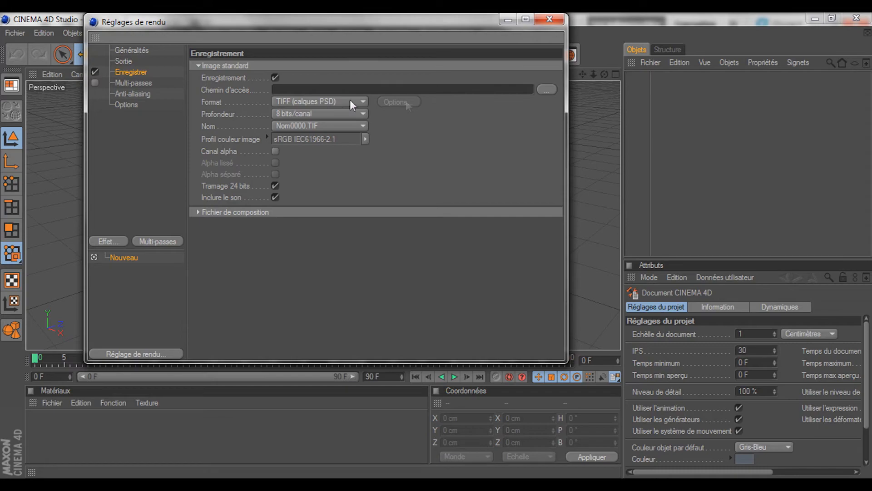
left_click(547, 90)
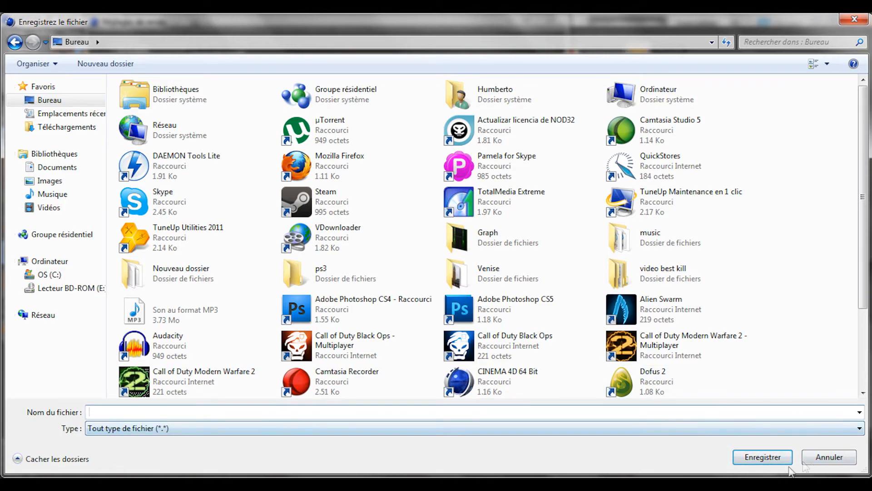
left_click(825, 460)
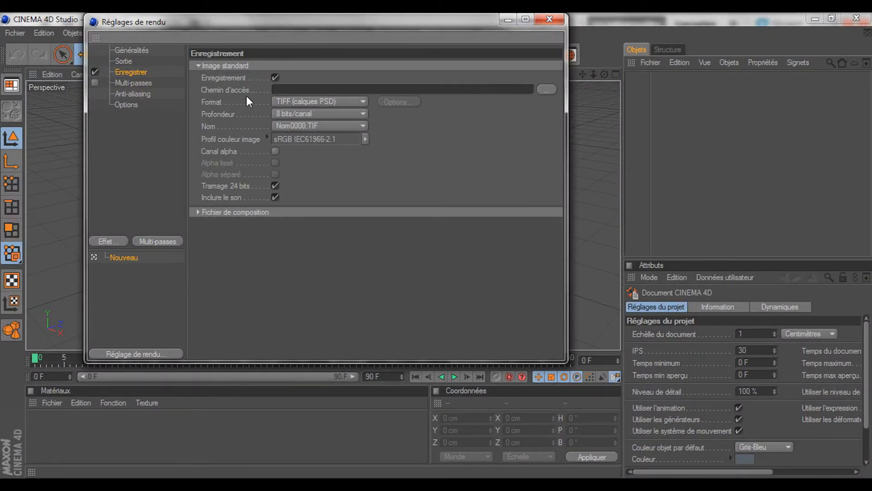
left_click(309, 104)
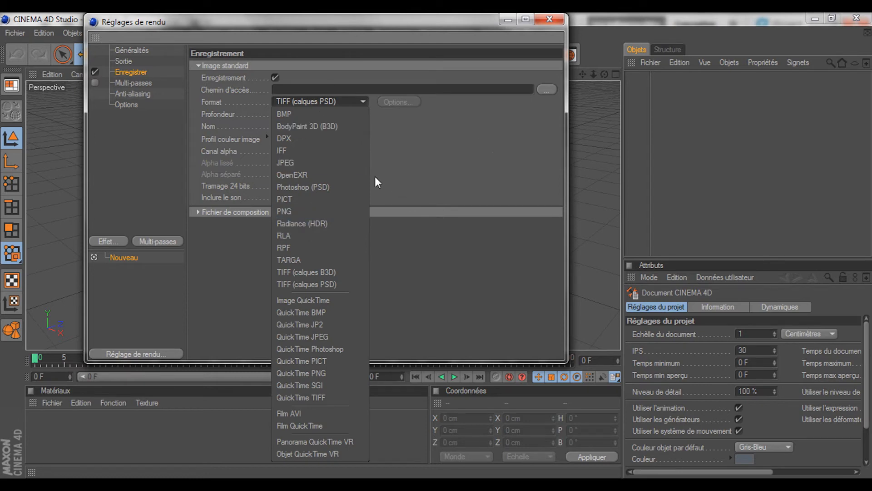
left_click(289, 211)
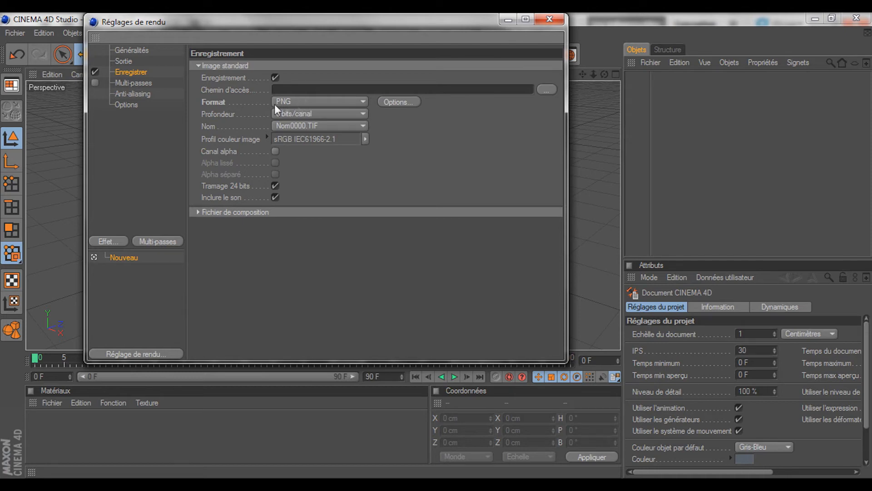
left_click(290, 114)
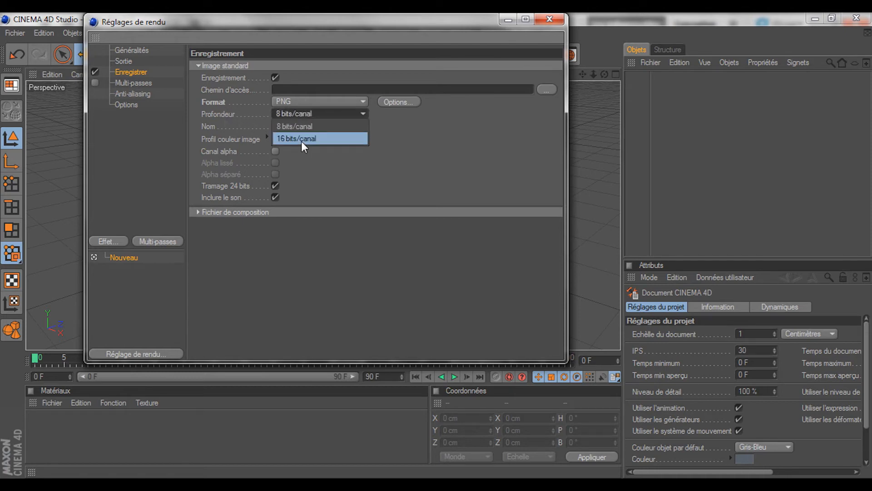
left_click(301, 141)
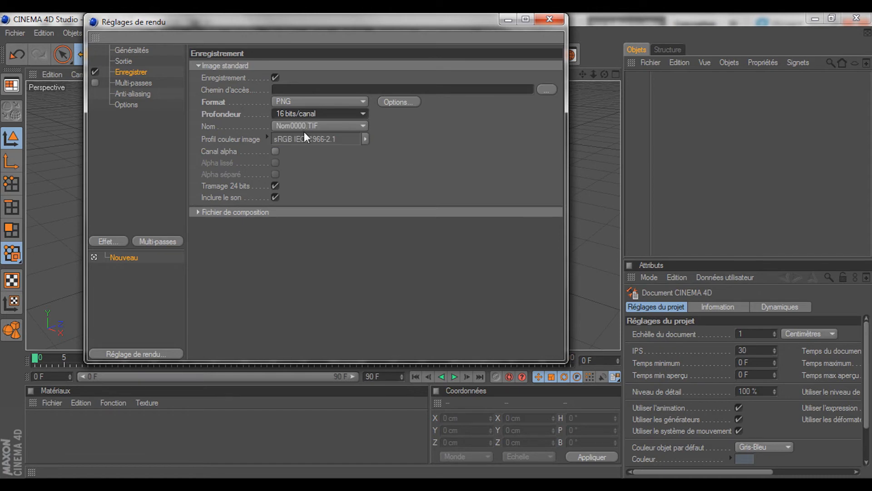
left_click(275, 151)
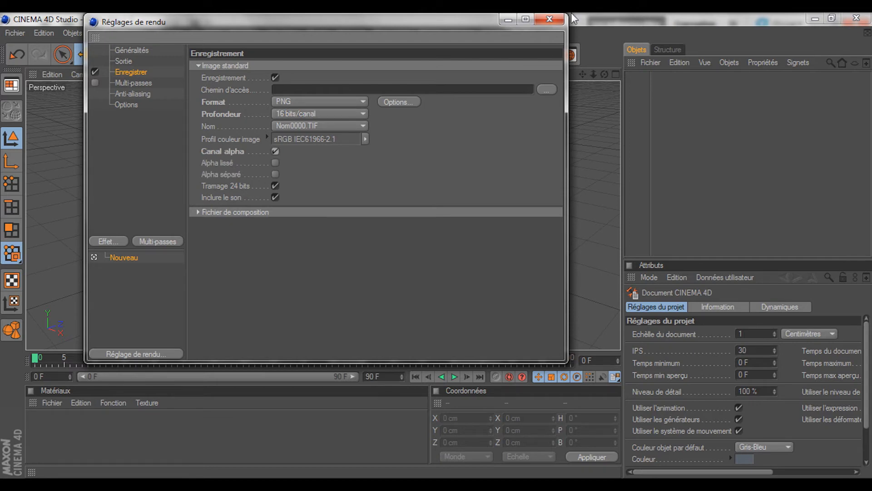
left_click(541, 19)
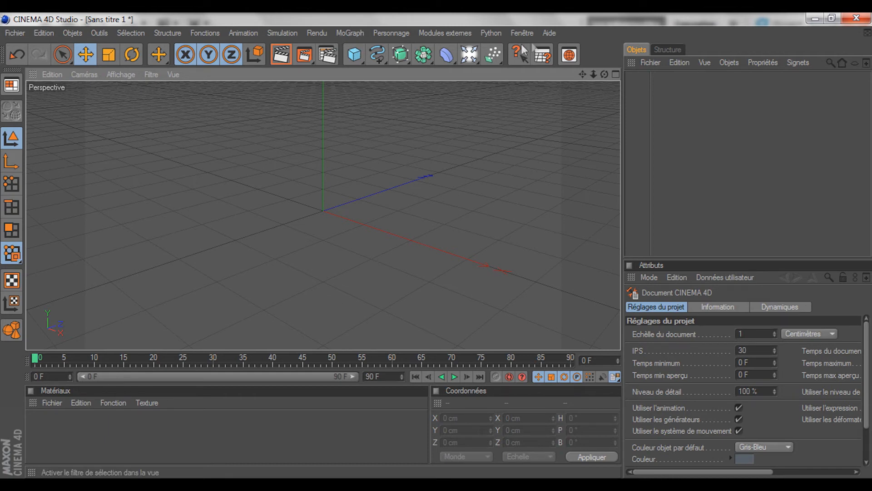
- Add a MoGraph Mo Texte object and replace its default text with "Tuto"
left_click(342, 32)
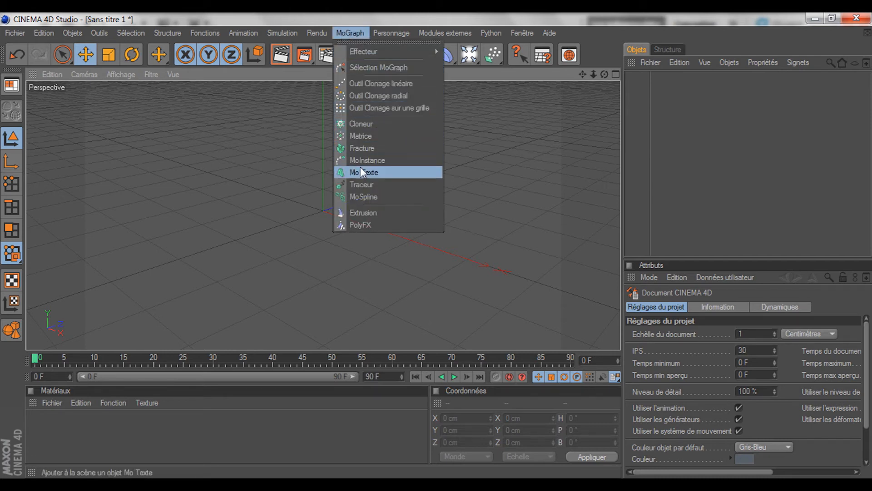
left_click(386, 172)
double_click(663, 373)
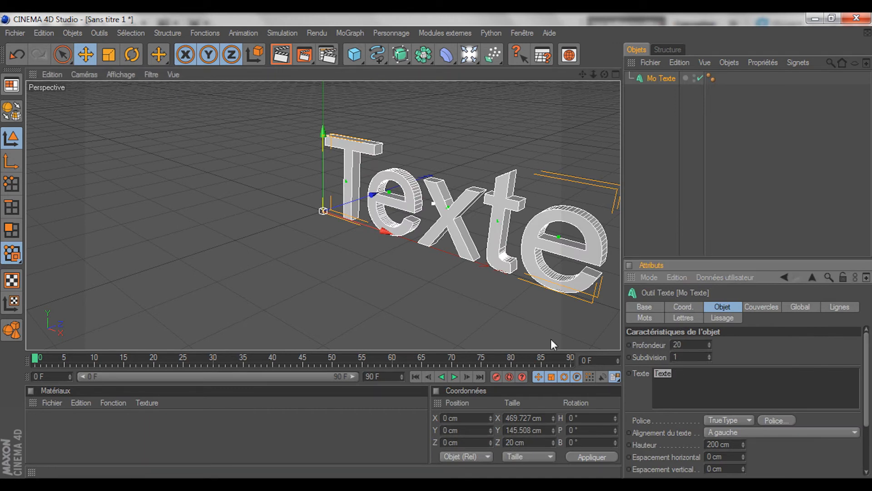
key("BackSpace")
type("Tu")
key("BackSpace")
key("BackSpace")
type("Tuto")
left_click(748, 361)
- Try a depth of 220 on the Tuto text and set it back to 20
left_click(675, 344)
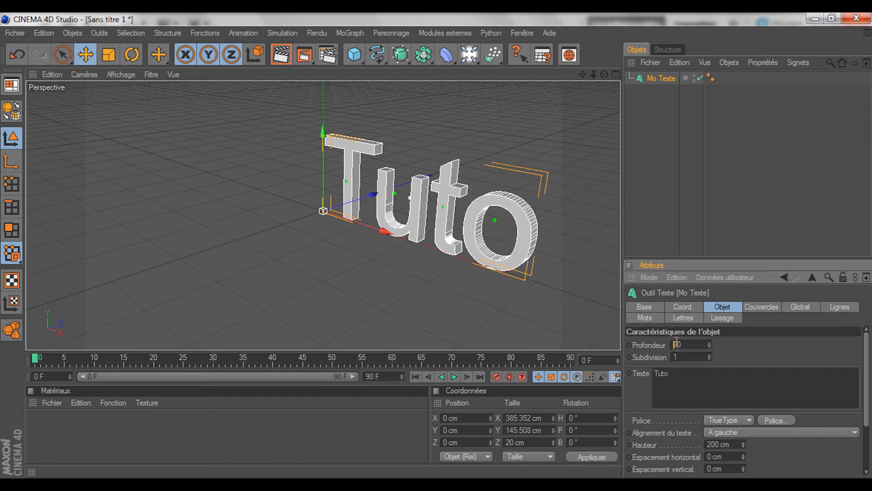
type("2")
key("Return")
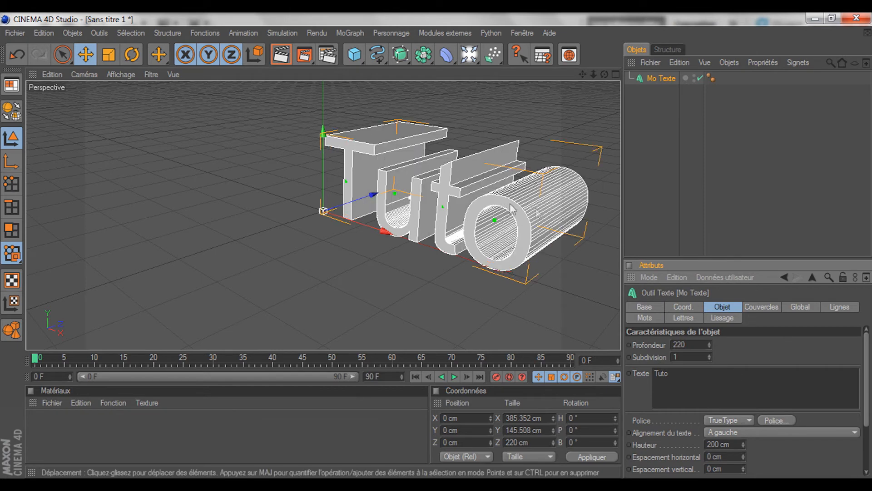
left_click(681, 344)
key("BackSpace")
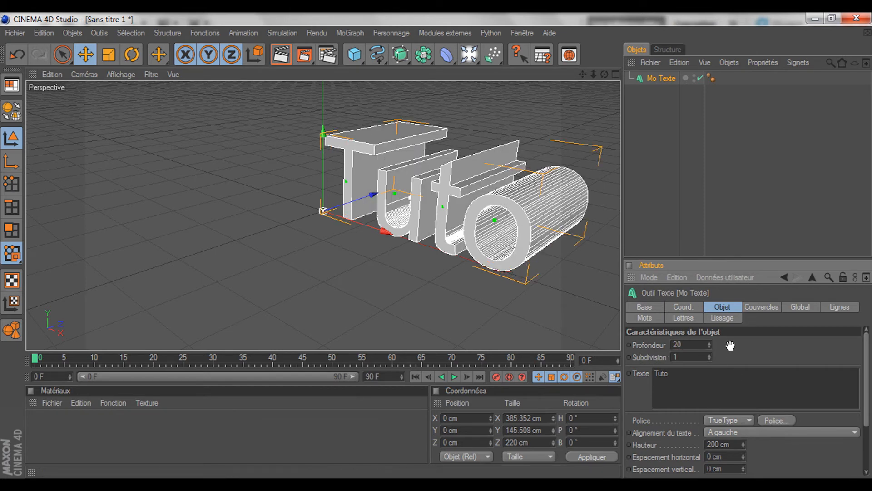
key("Return")
- Set the Tuto text's alignment to Centré and its font type to TrueType
left_click(752, 431)
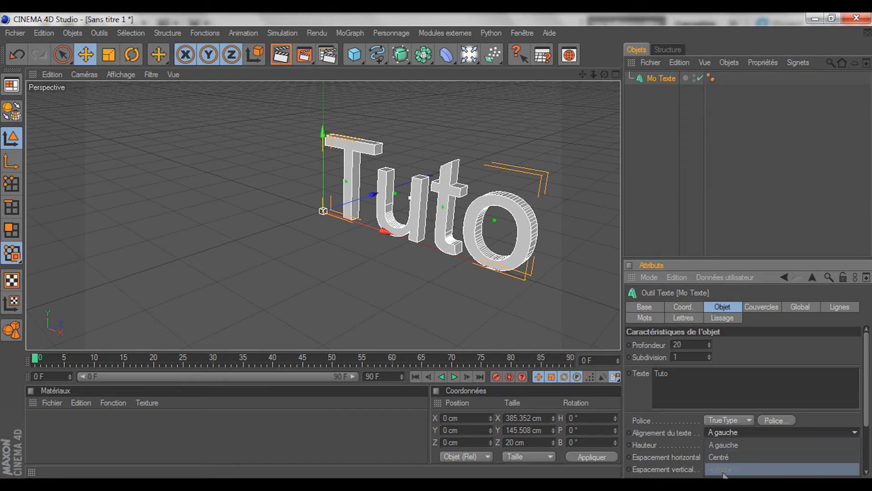
left_click(725, 457)
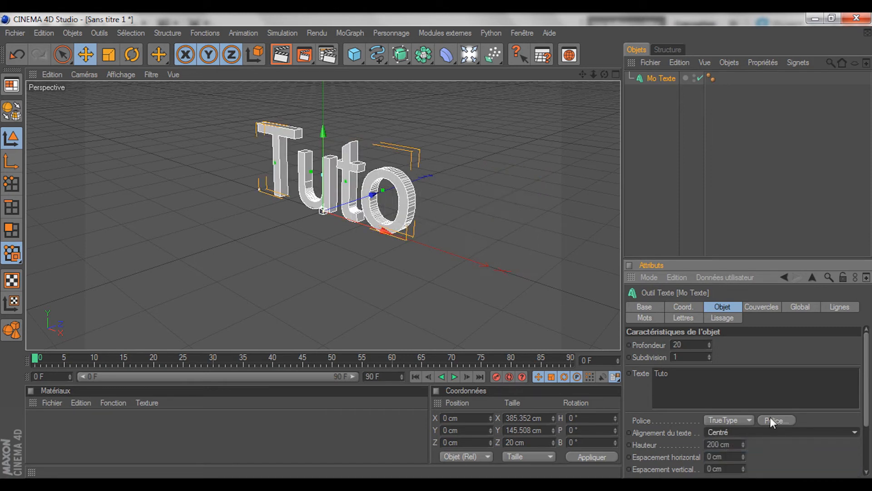
left_click(739, 419)
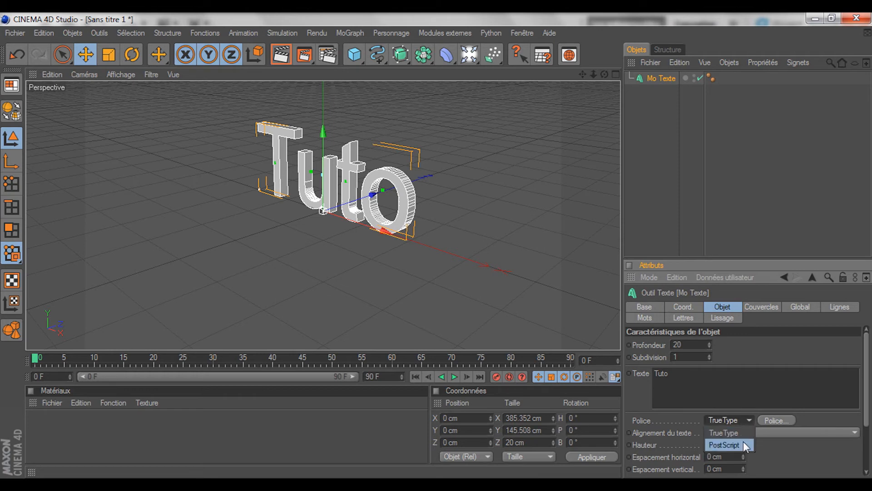
left_click(743, 440)
left_click(736, 419)
left_click(730, 428)
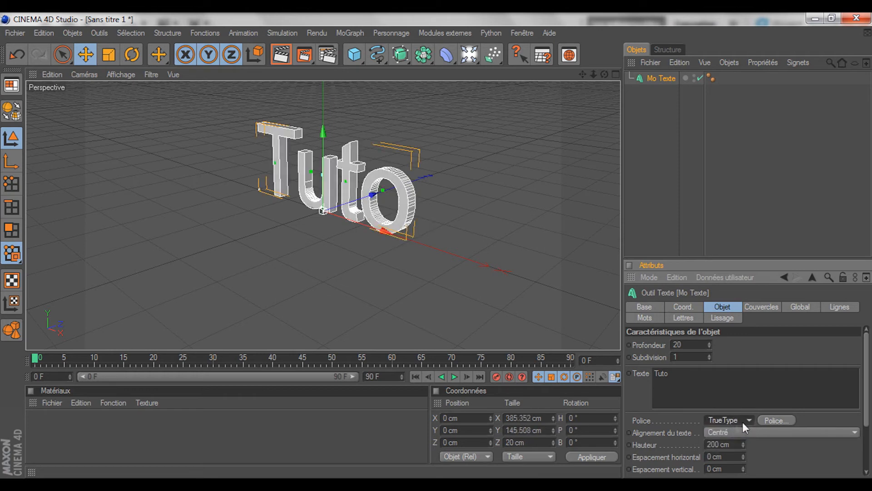
- Set the text's font to BatmanForeverAlternate in Normal style and render the perspective view
left_click(791, 420)
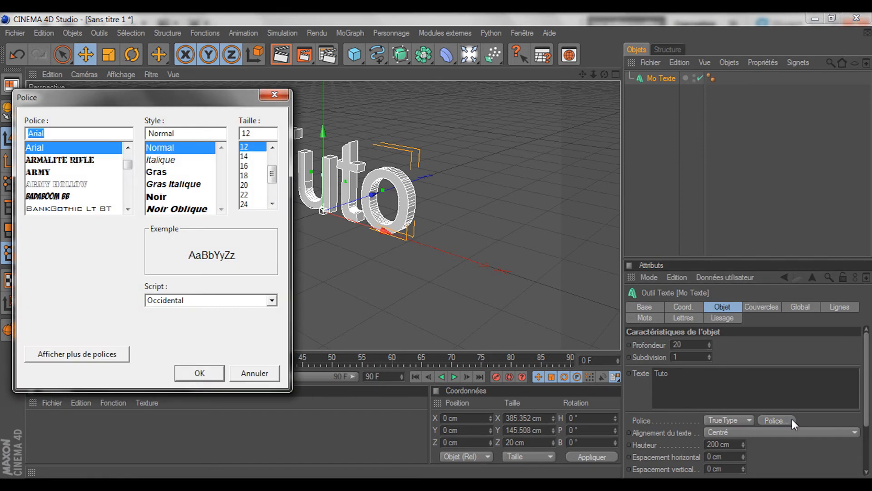
type("BatmanForeverAlternate")
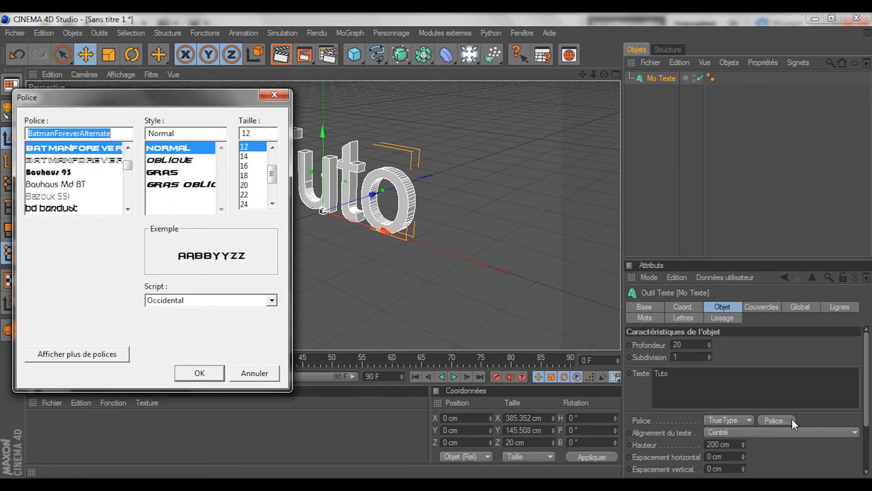
key("Return")
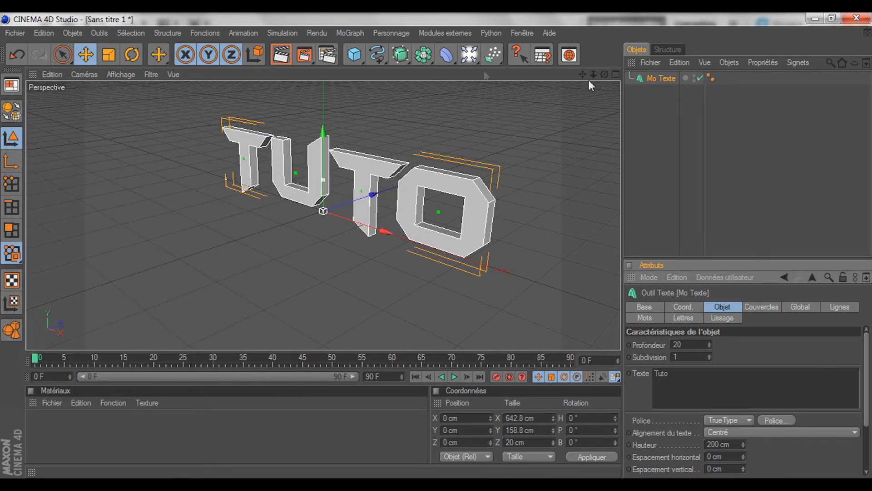
left_click(280, 55)
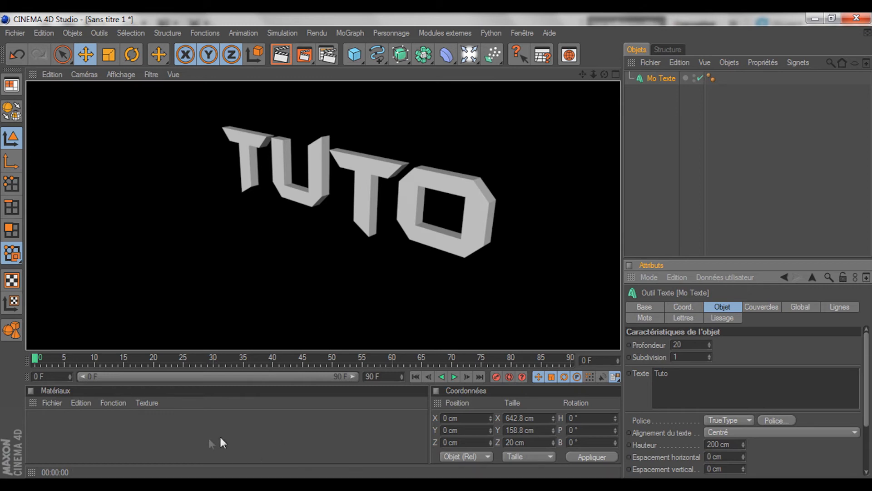
- Create a new material in the material manager
left_click(220, 442)
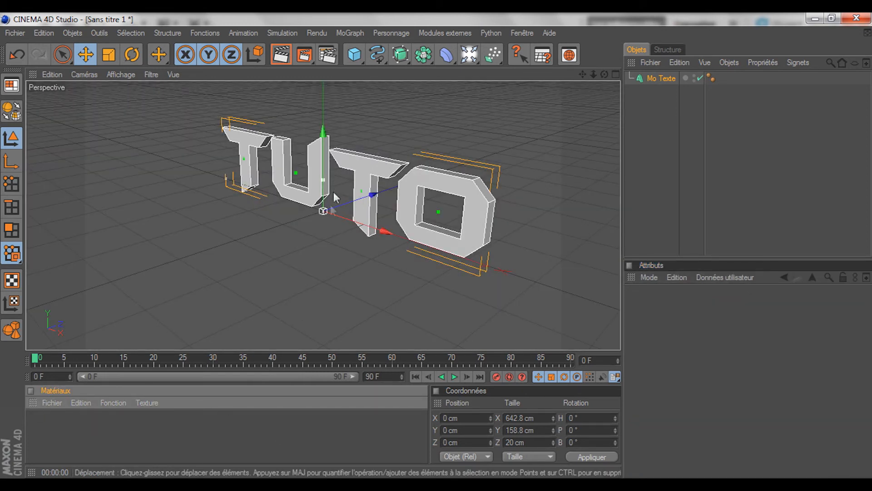
left_click(54, 403)
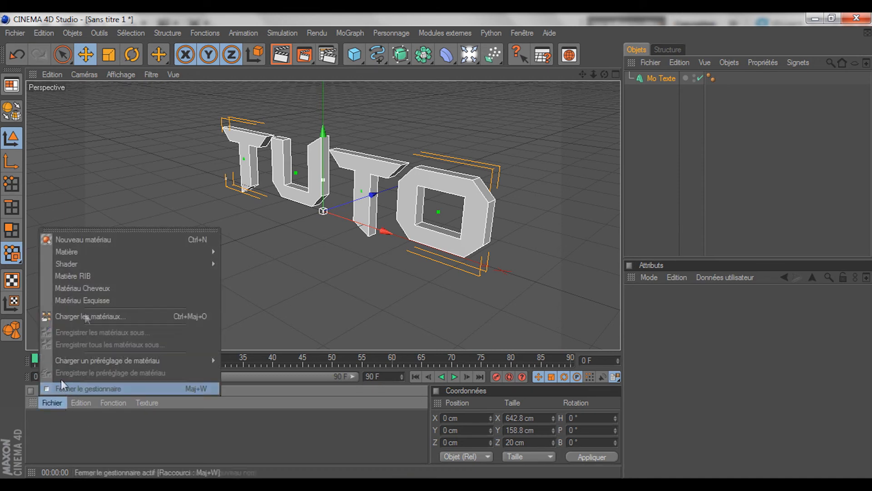
left_click(102, 239)
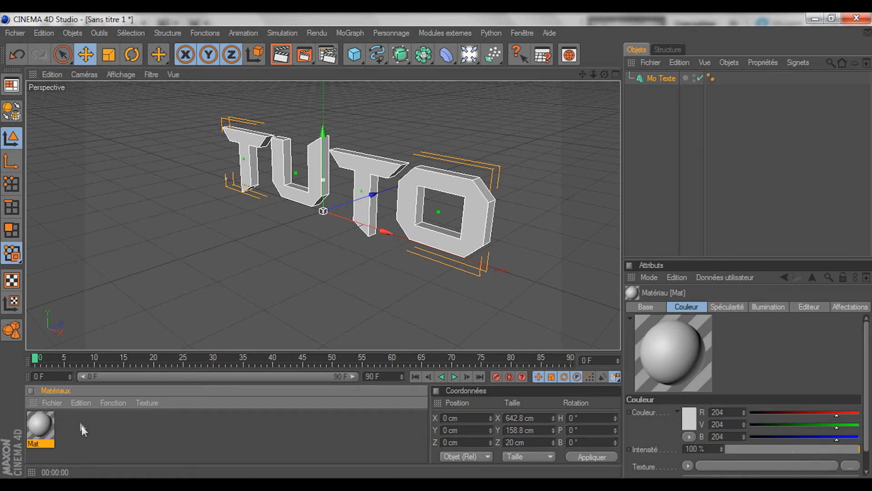
left_click(83, 406)
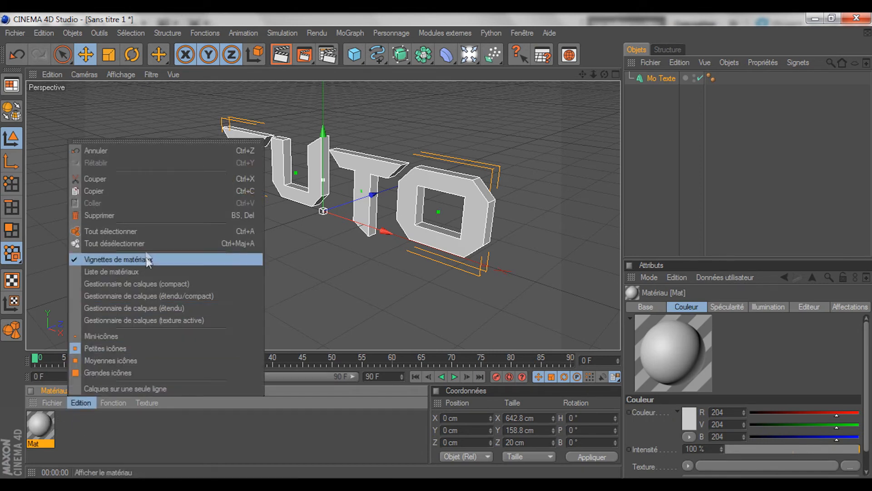
left_click(127, 217)
- Open the new material for editing and set its colour to blue with R 29, V 0, B 255
double_click(50, 429)
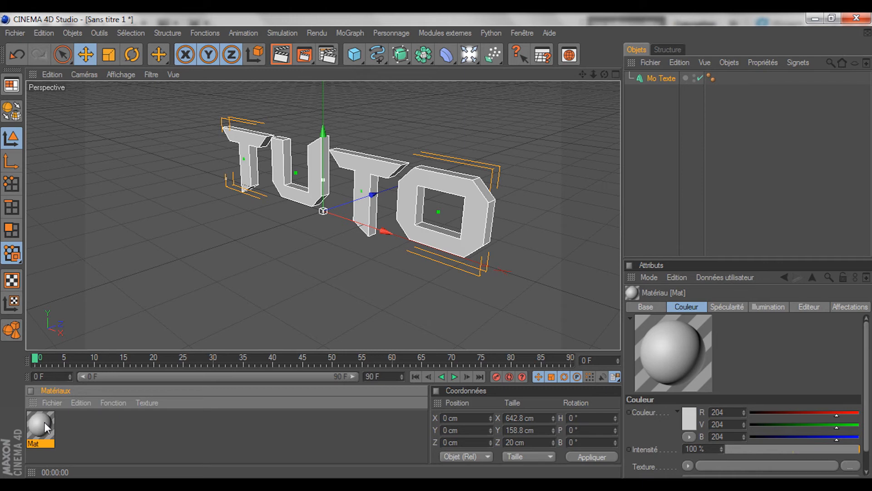
double_click(45, 423)
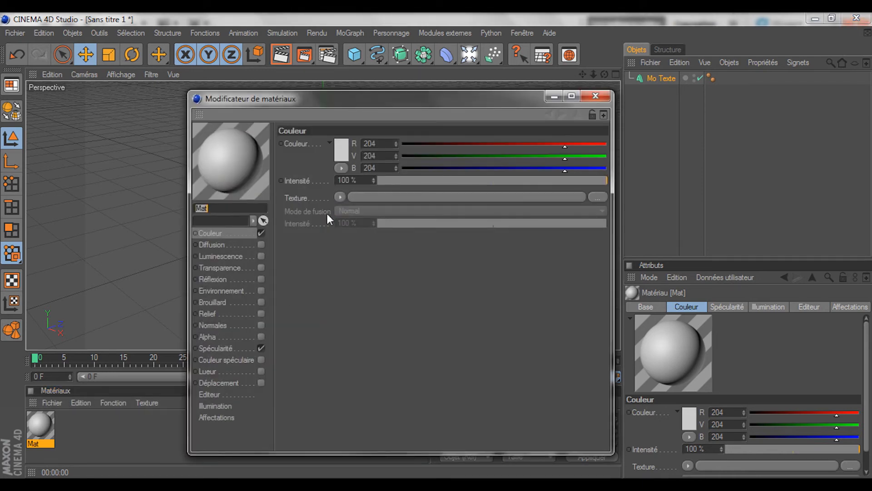
left_click(347, 146)
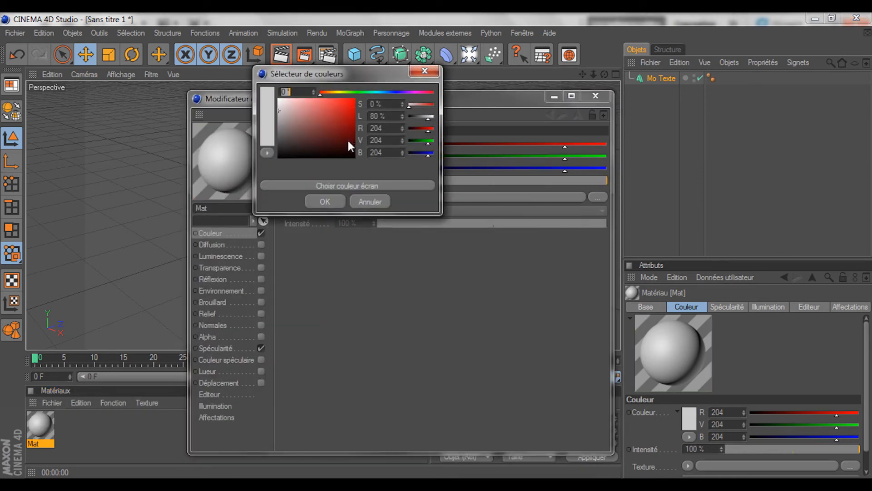
left_click(397, 91)
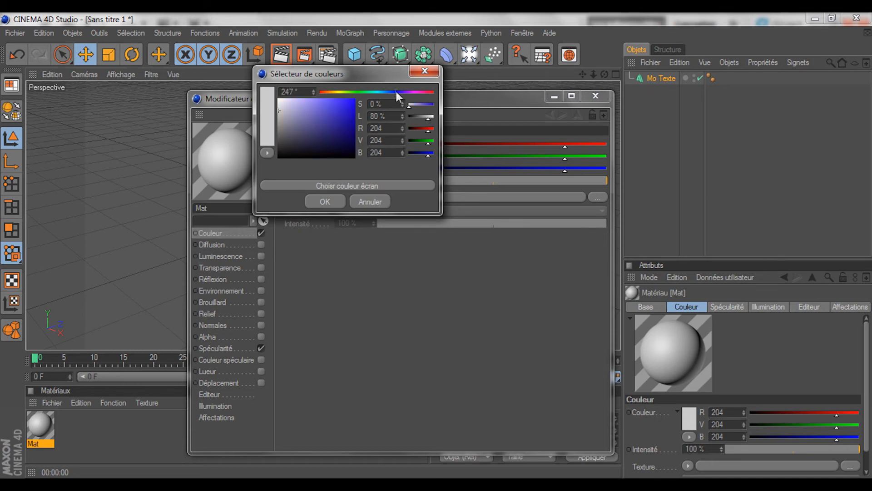
left_click(353, 99)
left_click(324, 201)
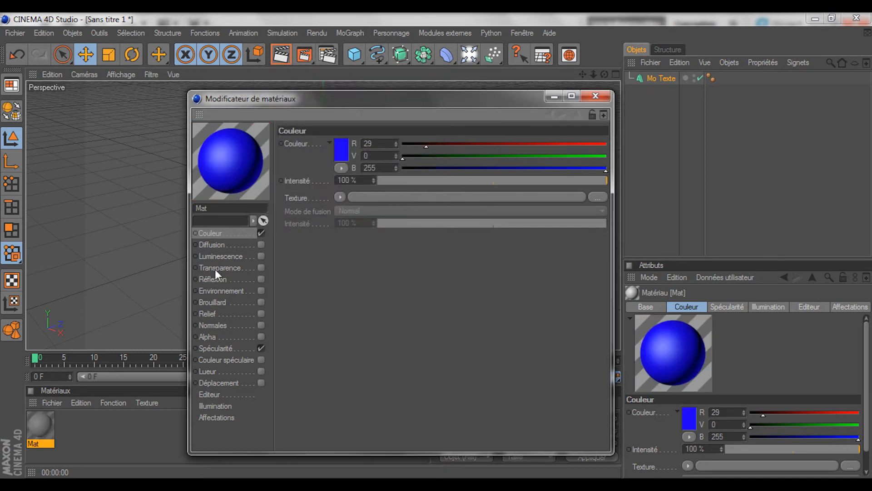
left_click(340, 146)
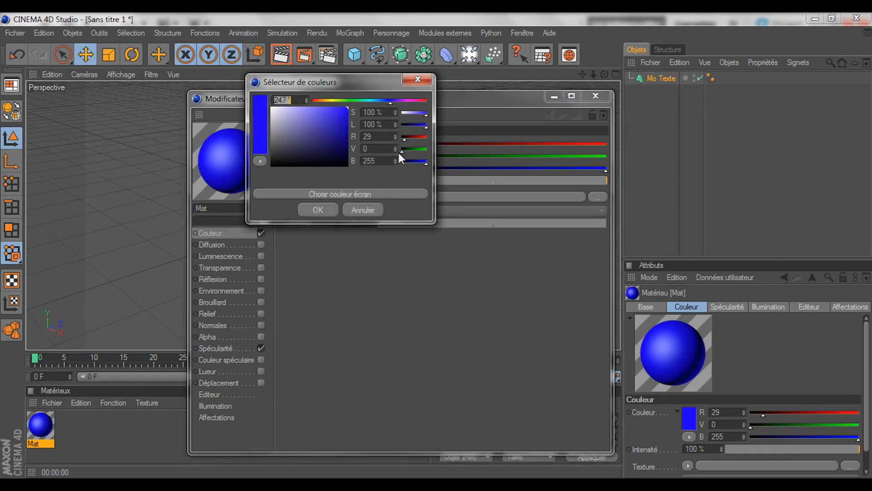
left_click(325, 213)
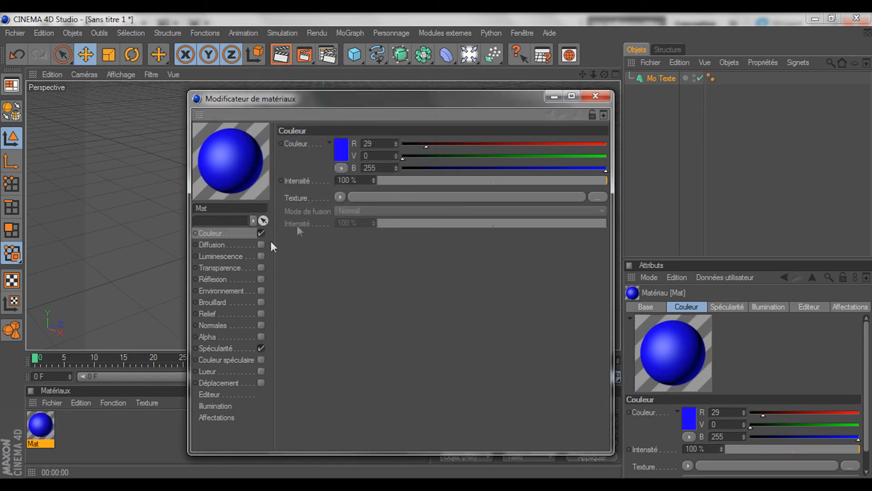
left_click(341, 163)
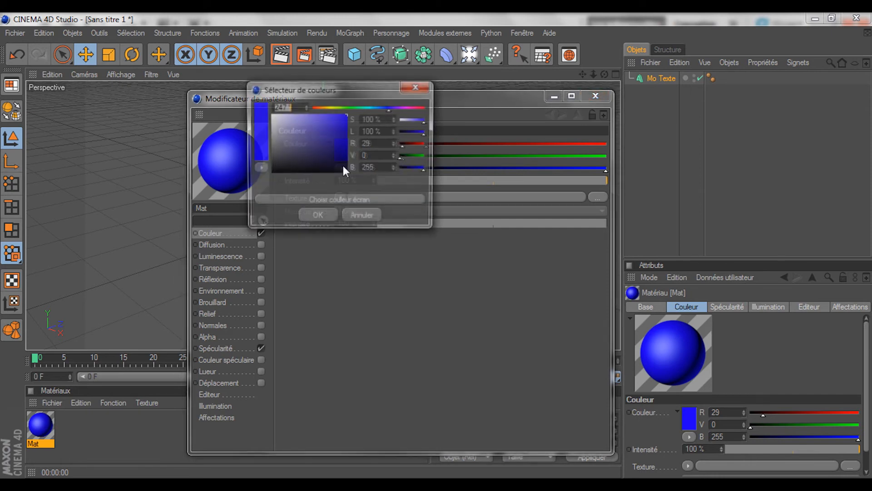
left_click(323, 200)
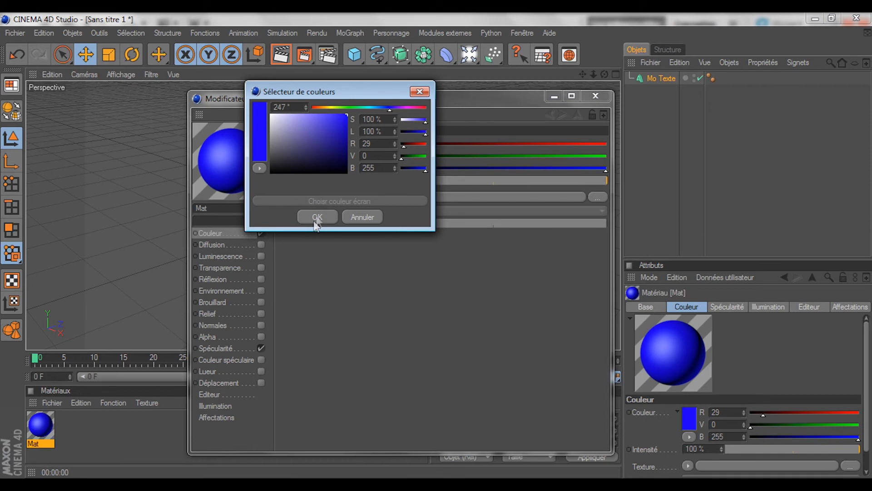
left_click(318, 218)
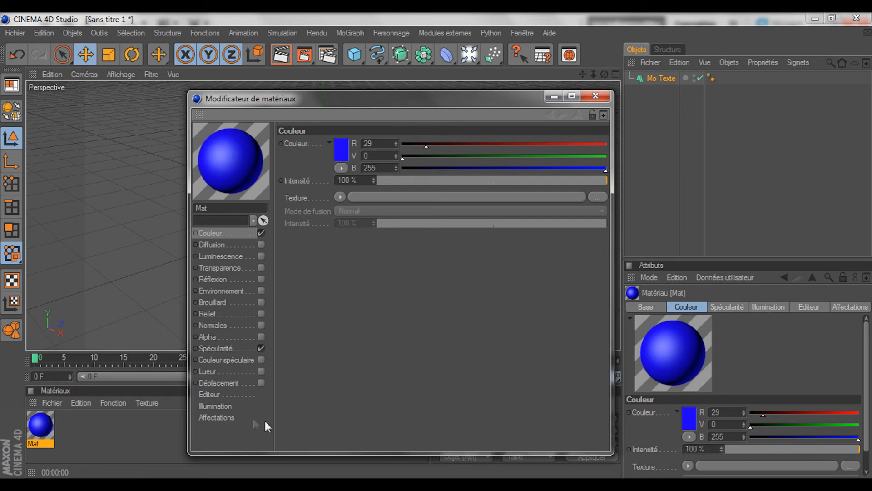
- Turn the material's Spécularité channel off and on again, and leave its mode at Plastique
left_click(263, 349)
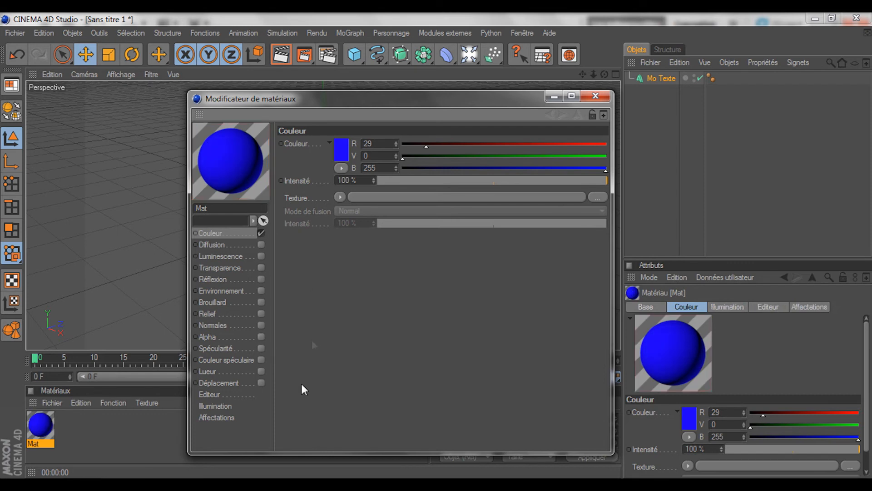
left_click(258, 350)
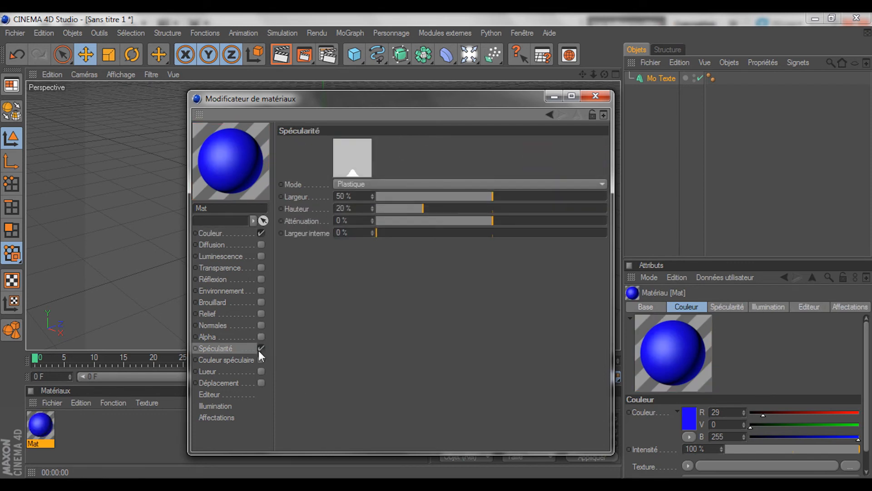
left_click(364, 184)
left_click(357, 196)
left_click(354, 183)
left_click(353, 196)
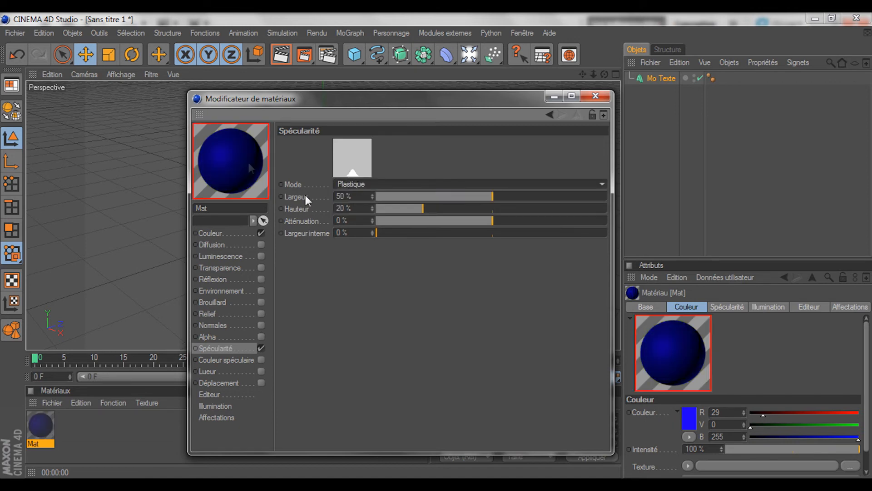
- Turn off the material's Spécularité channel and close the material editor
left_click_drag(361, 92, 318, 271)
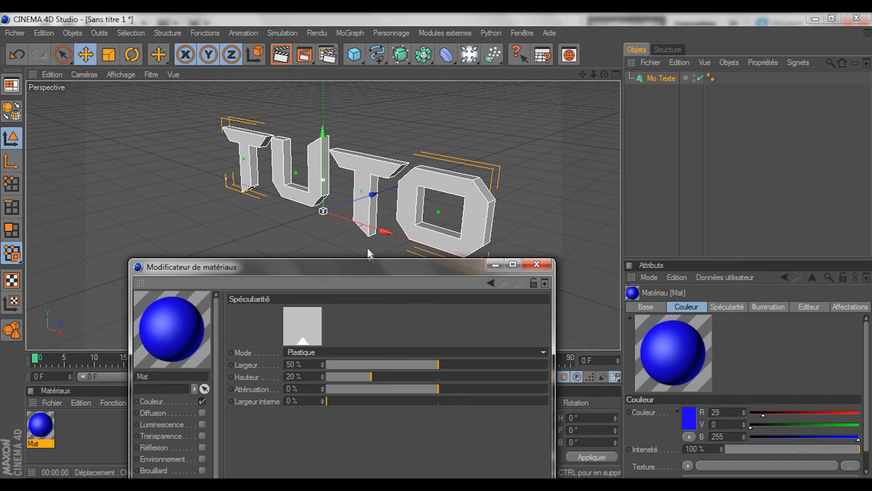
left_click_drag(376, 268, 414, 161)
left_click(241, 408)
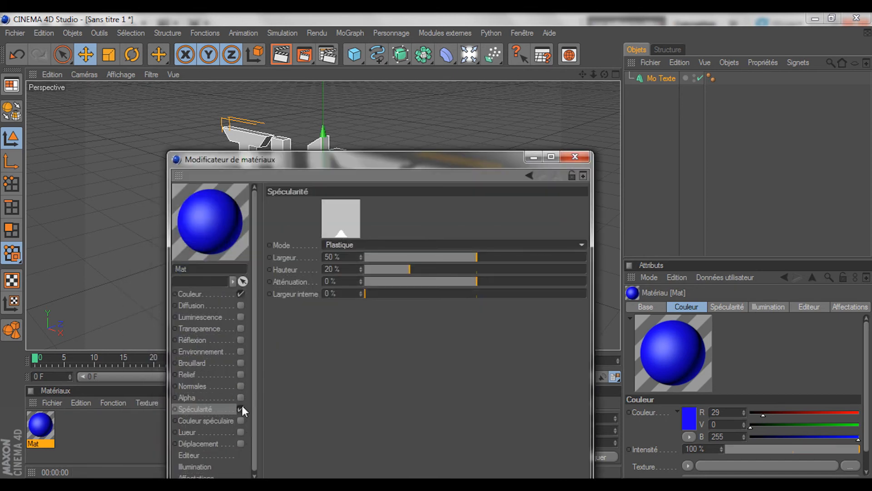
left_click(575, 157)
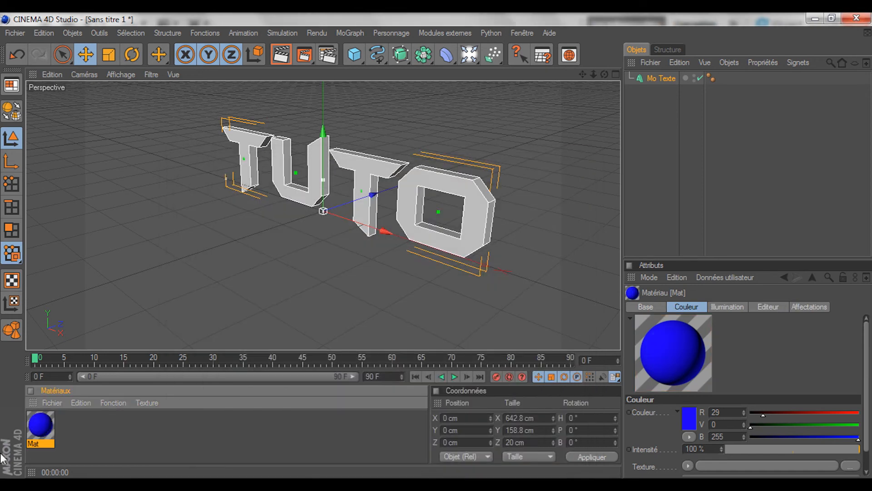
- Apply the blue material to the Tuto text and render the perspective view
left_click_drag(359, 187, 366, 187)
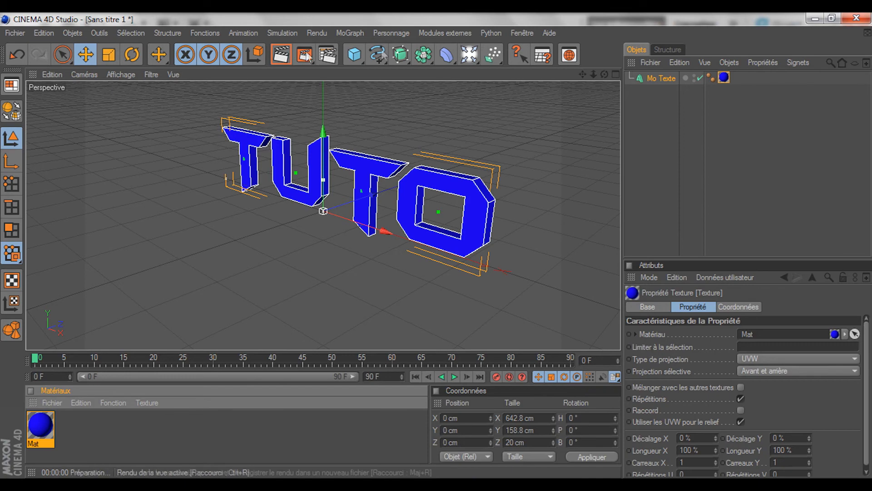
left_click(317, 63)
- Render the blue text from behind and from the front to check the material
left_click(604, 74)
left_click_drag(604, 74, 704, 75)
key("ctrl+r")
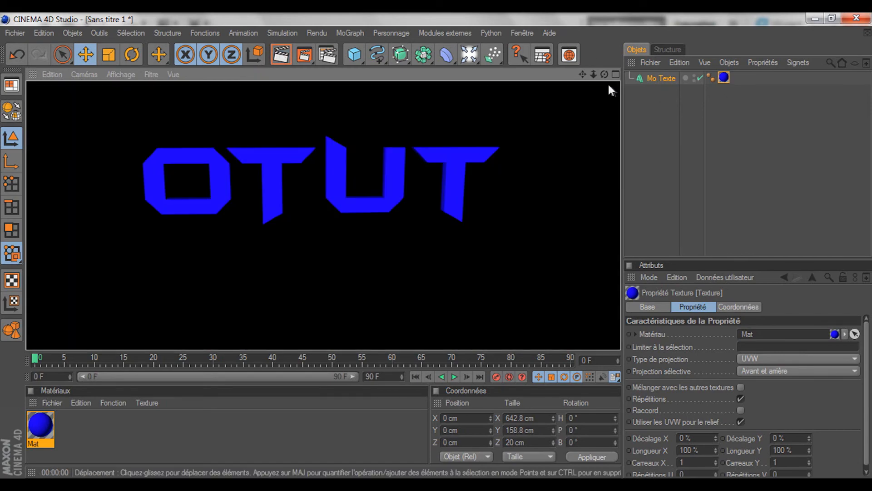
mouse_move(604, 74)
left_mouse_down()
mouse_move(667, 75)
mouse_move(601, 85)
left_mouse_up()
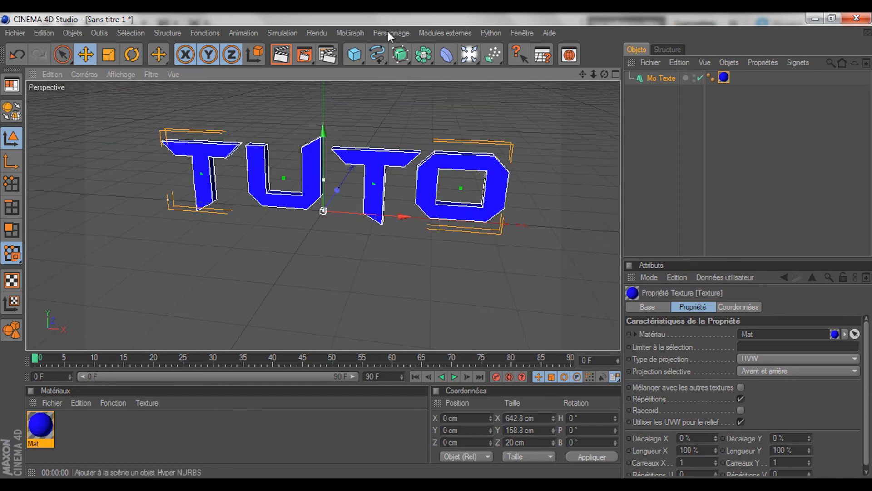
left_click(281, 55)
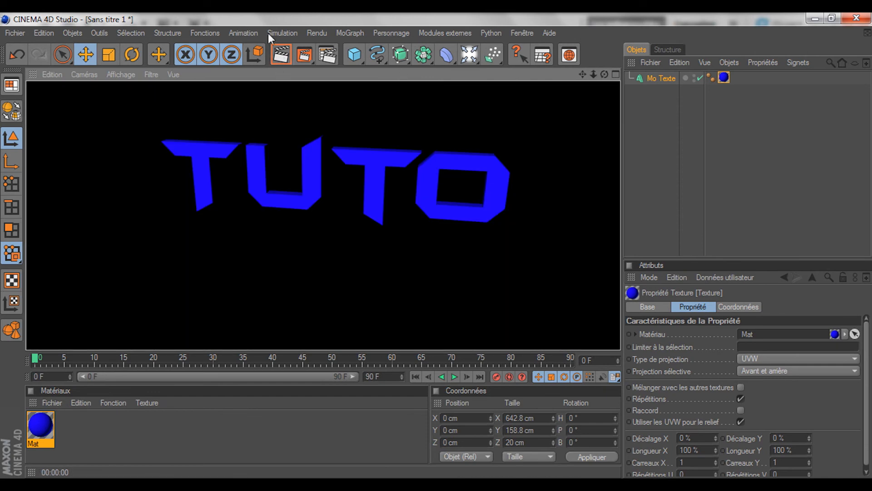
left_click(717, 201)
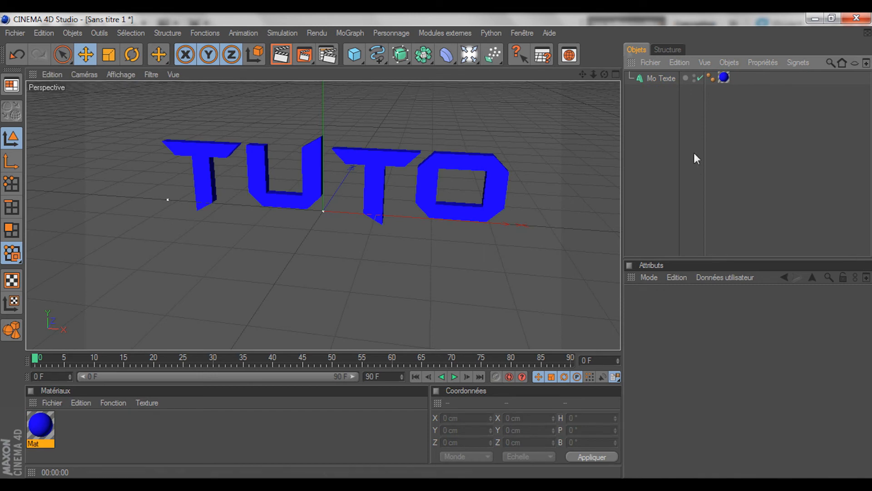
- Duplicate the Mo Texte object in the scene
left_click(659, 80)
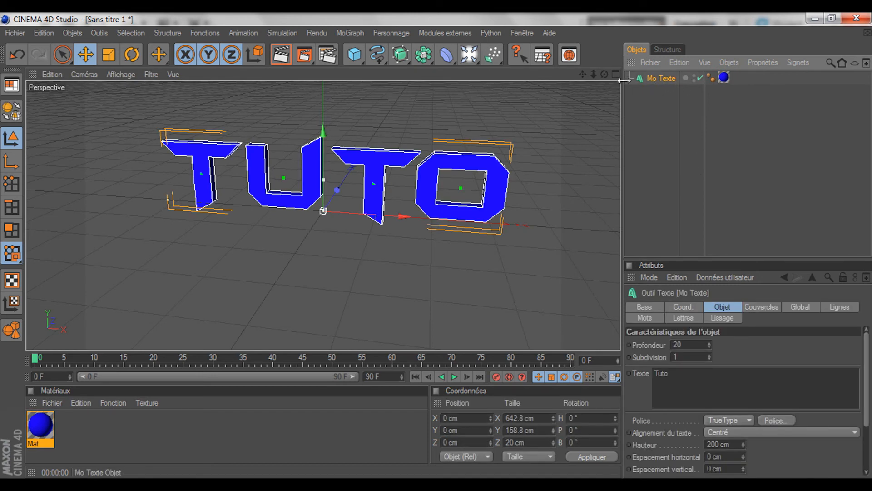
left_click_drag(604, 74, 640, 93)
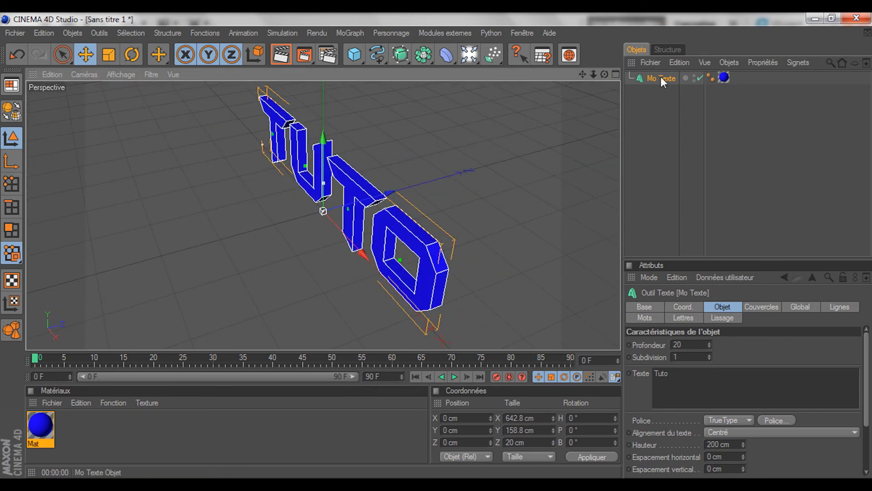
left_click(682, 155)
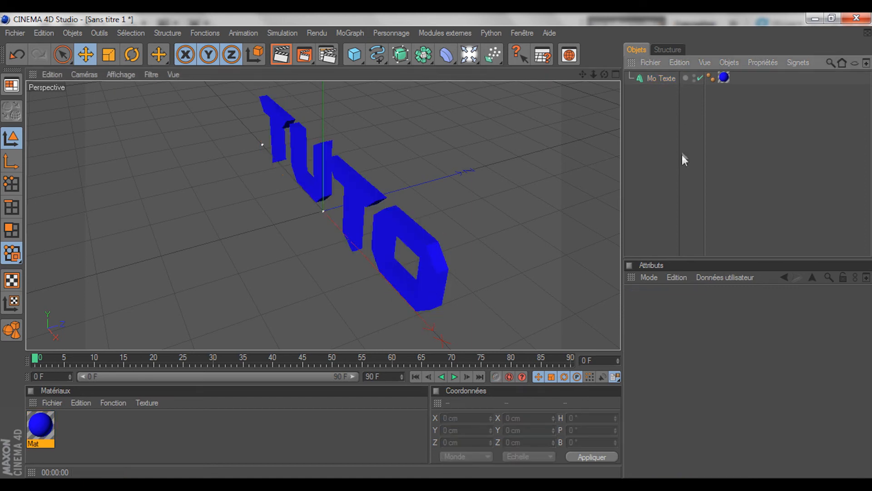
left_click(661, 81)
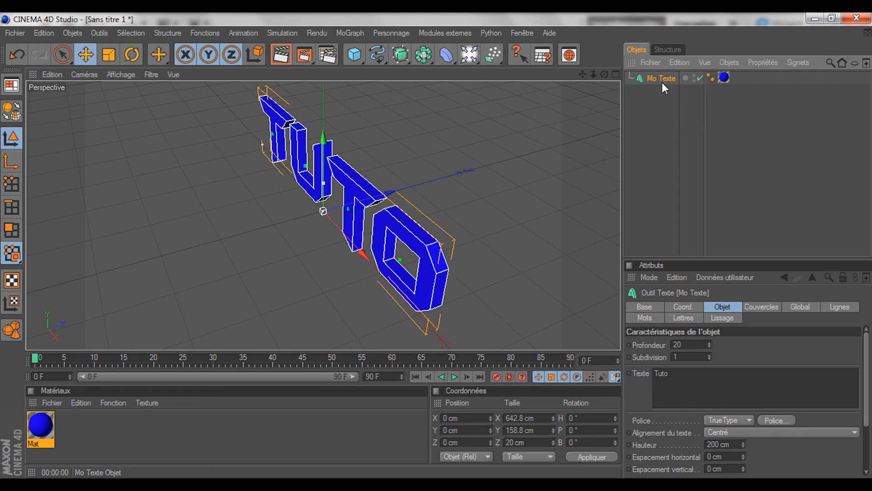
key("ctrl+v")
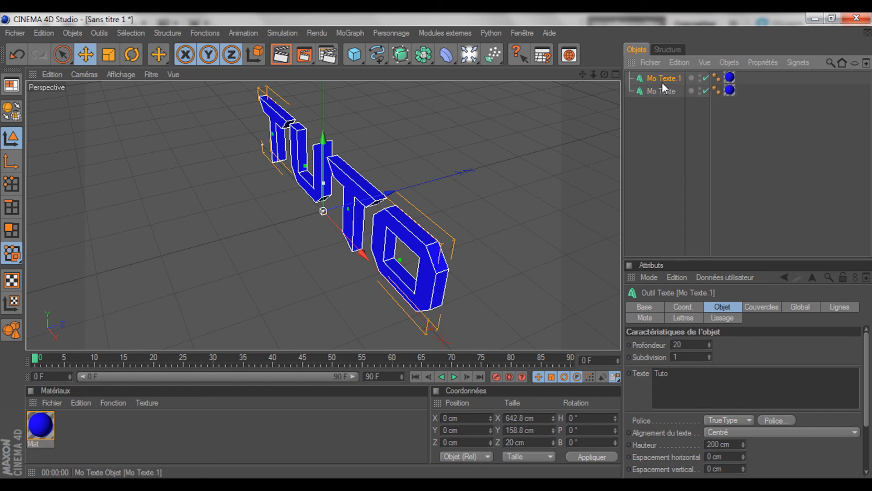
- Rename the original text object as Tuto and its copy as Tuto 1
left_click(671, 110)
left_click(671, 95)
double_click(669, 92)
type("T")
key("Return")
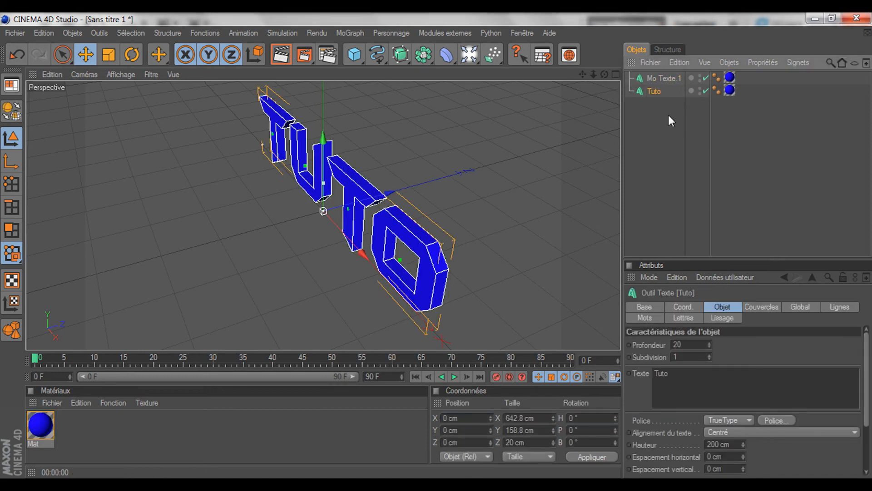
double_click(666, 76)
type("Tuto 1")
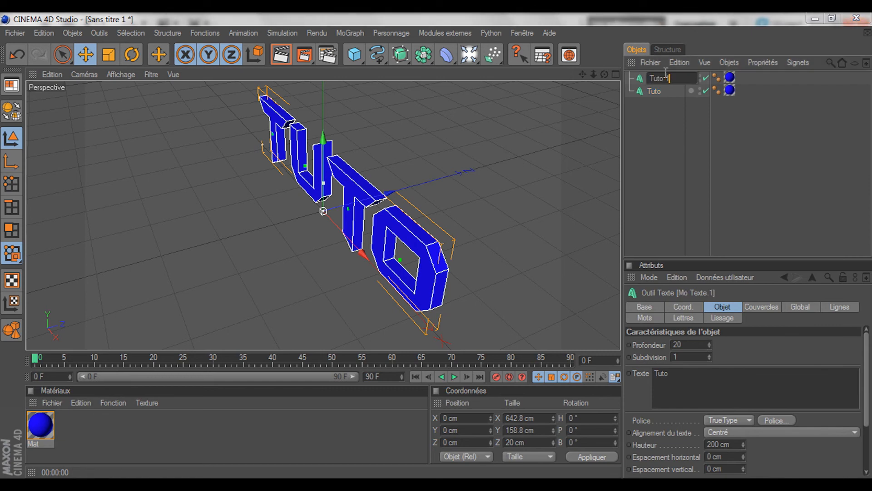
key("Return")
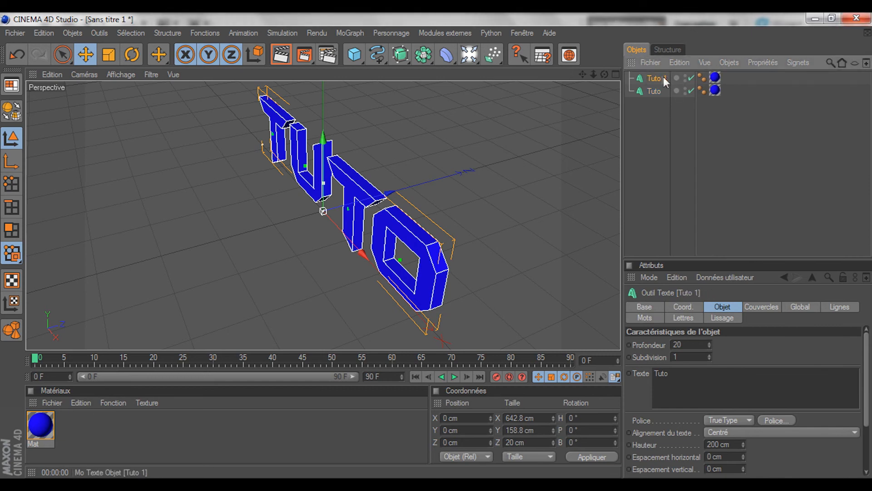
- Offset Tuto 1 about 6.76 cm along Z and set its start cap to Couvercle et biseau
left_click_drag(387, 192, 396, 190)
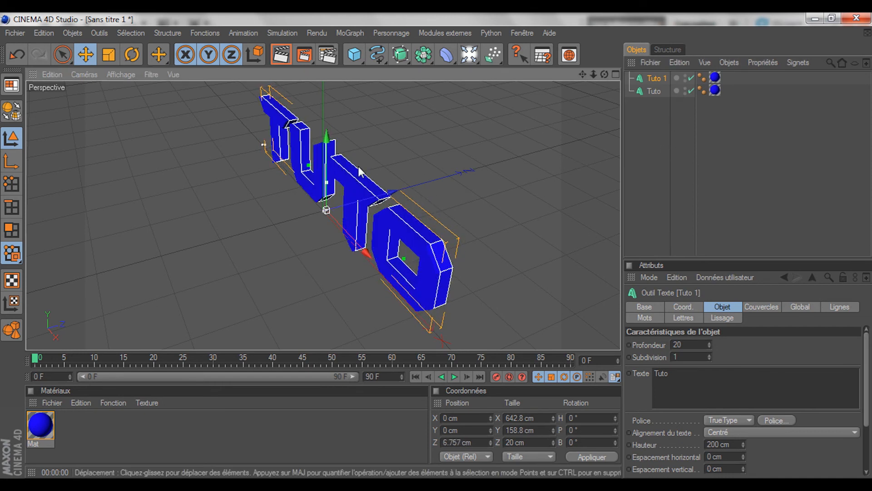
left_click(761, 307)
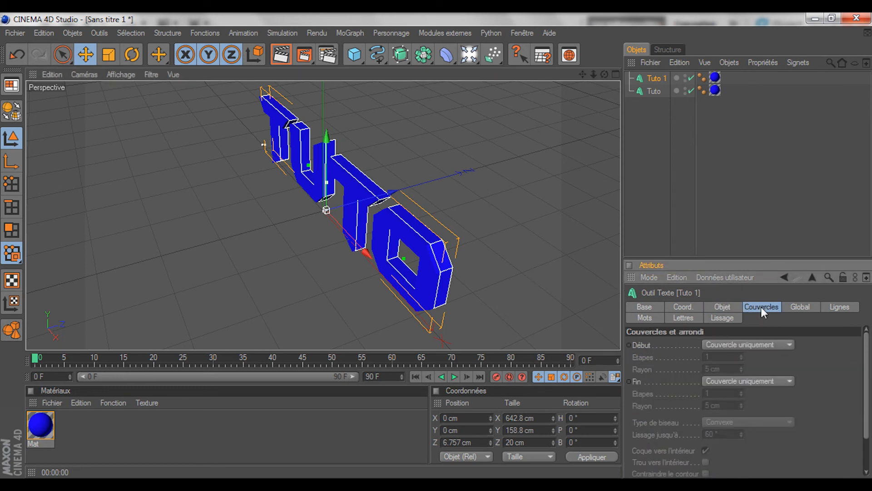
left_click(761, 341)
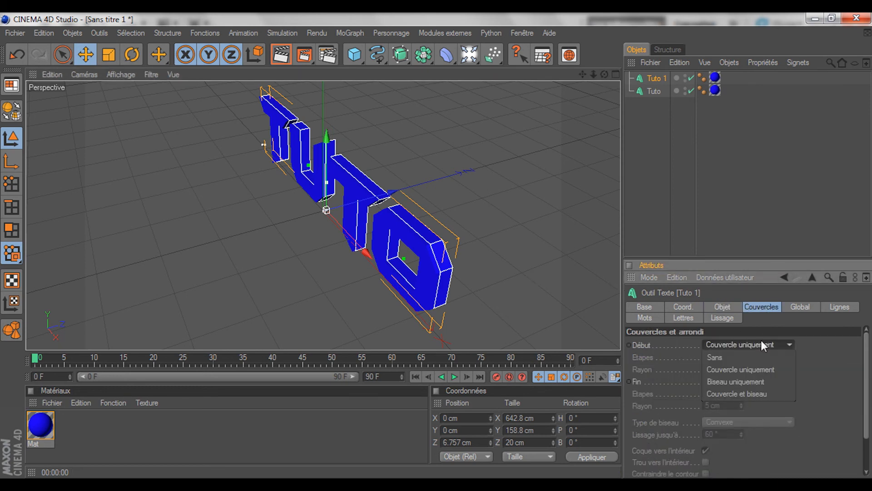
left_click(732, 390)
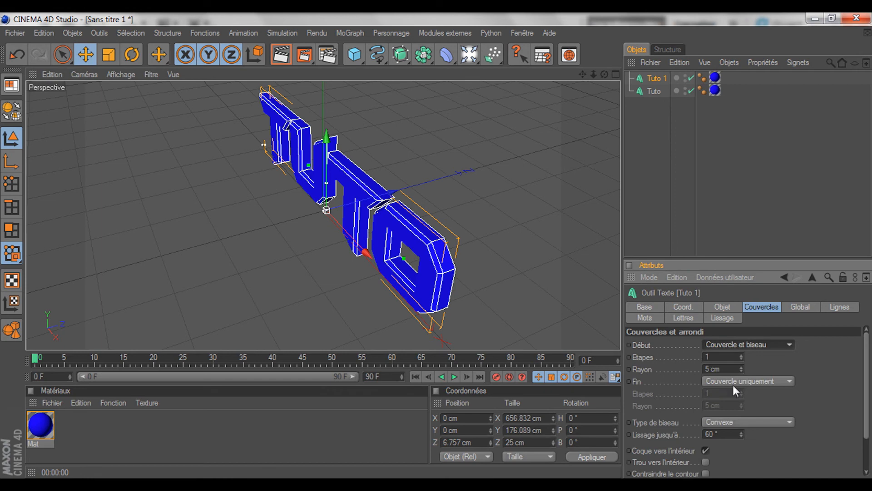
left_click(722, 307)
left_click(759, 306)
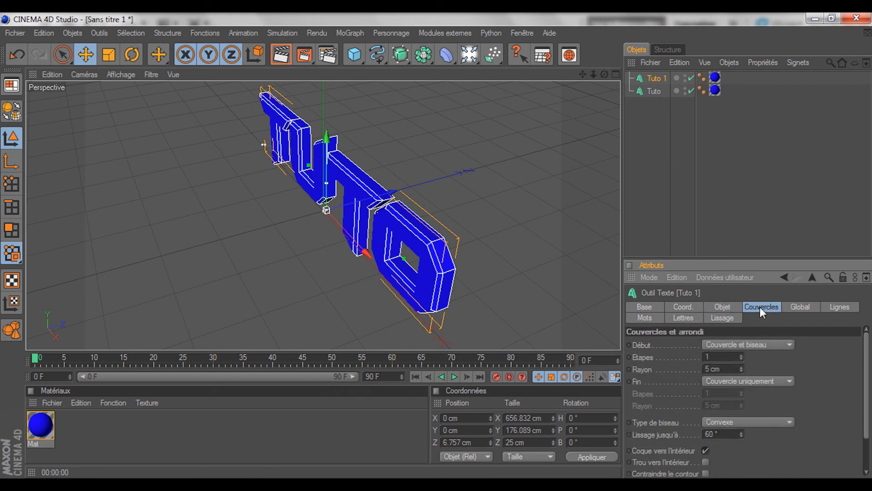
- Try the start cap types Sans and Biseau uniquement on Tuto 1, and return to Couvercle et biseau
left_click(743, 346)
left_click(733, 357)
left_click(754, 345)
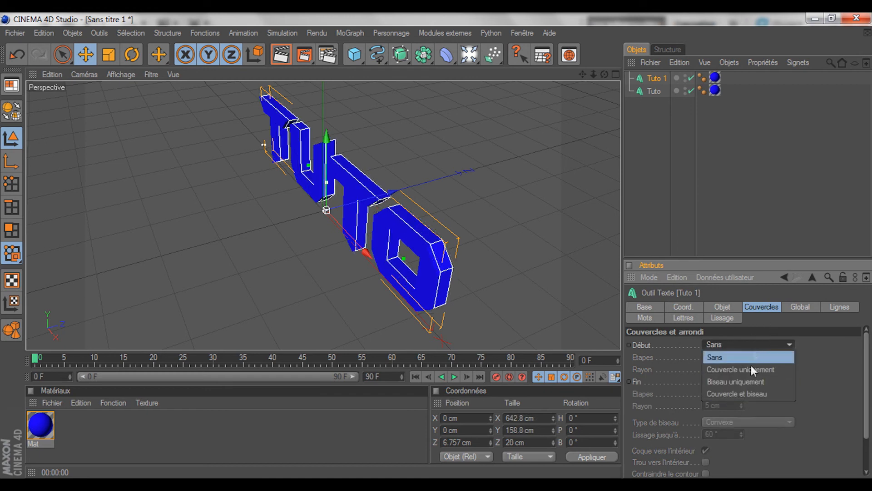
left_click(751, 383)
left_click(755, 344)
left_click(748, 391)
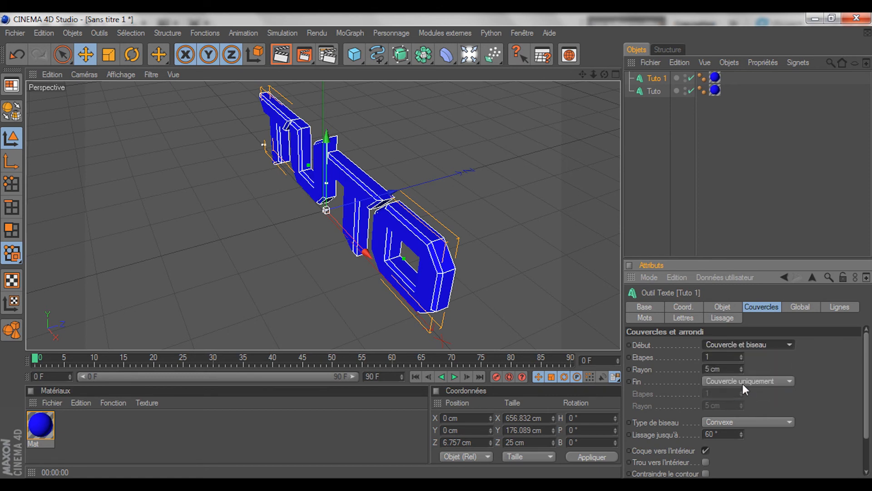
- Set the end cap of Tuto 1 to Couvercle et biseau and render the text from the front
left_click(743, 383)
left_click(736, 426)
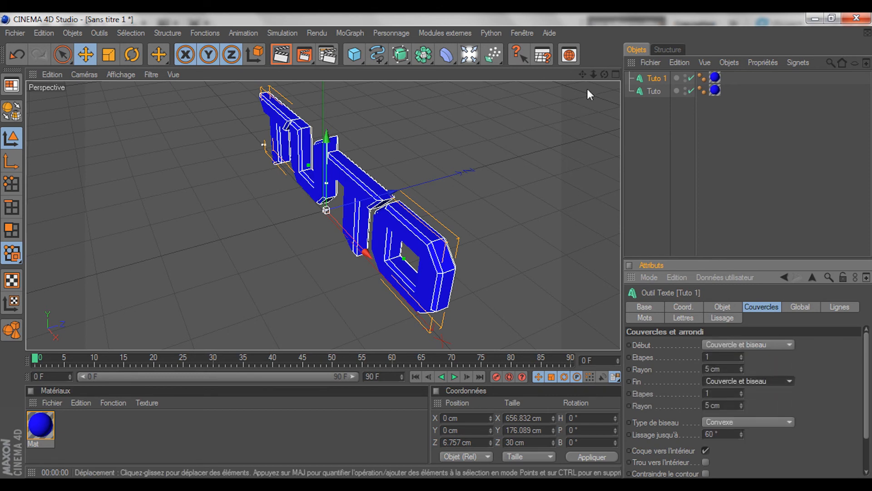
left_click_drag(604, 74, 529, 78)
left_click(289, 56)
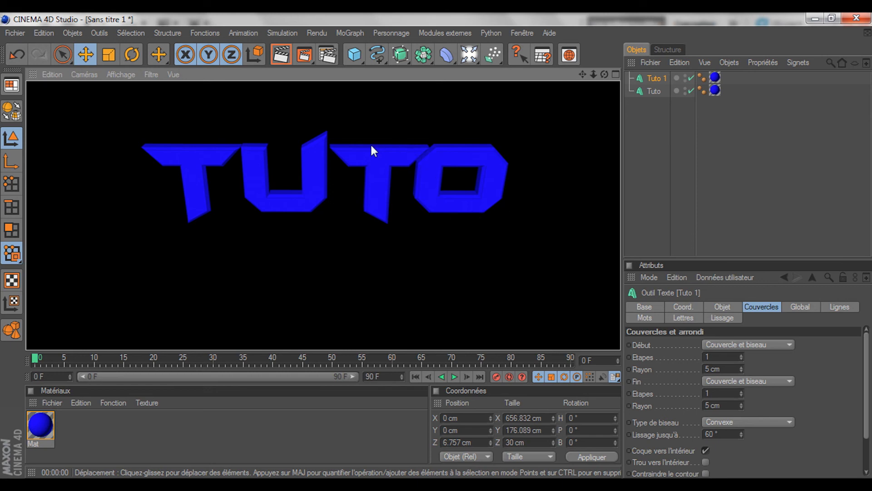
- Create a new material with specularity disabled and its colour set to white, RGB 255, 255, 255
double_click(107, 426)
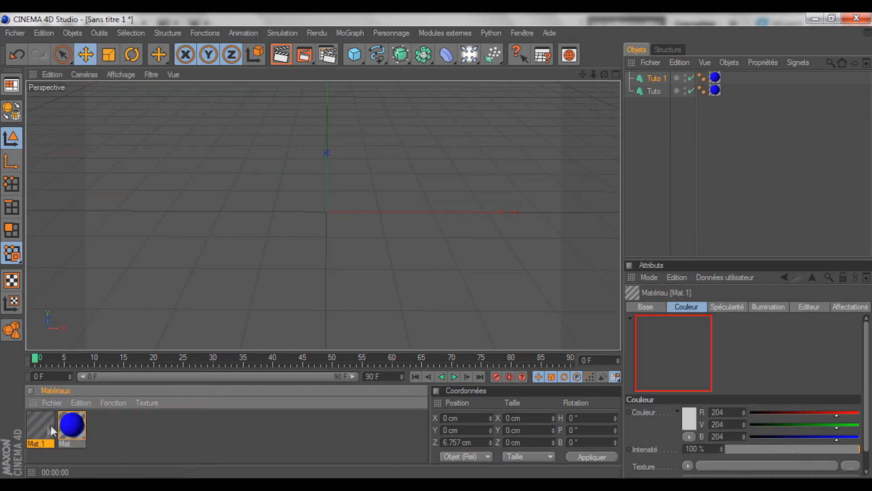
double_click(49, 426)
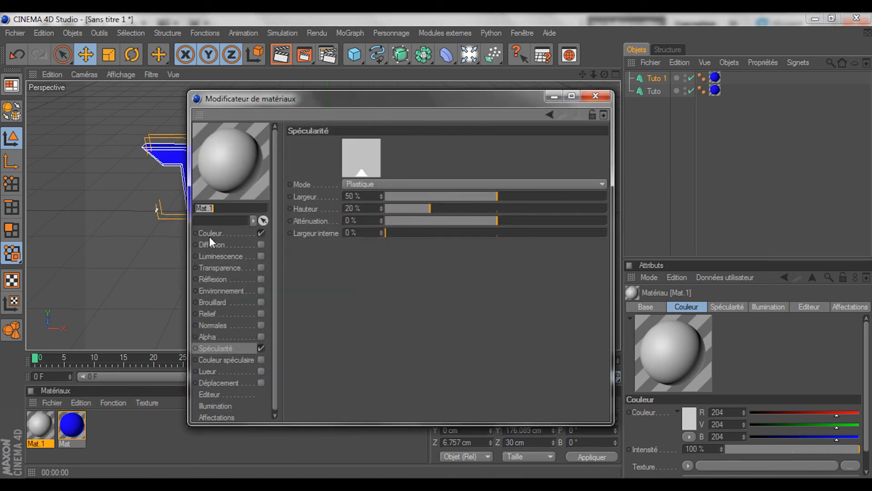
left_click(209, 235)
left_click(260, 348)
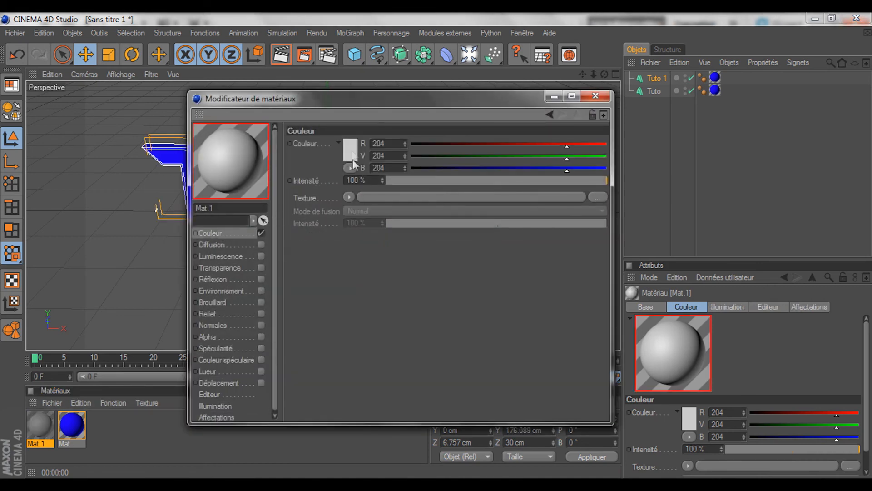
left_click(350, 145)
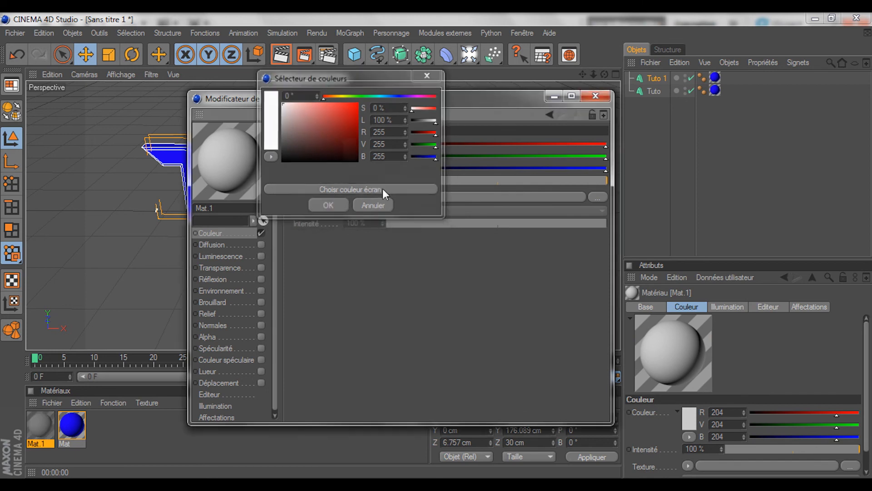
left_click(328, 206)
left_click(596, 96)
left_click(663, 126)
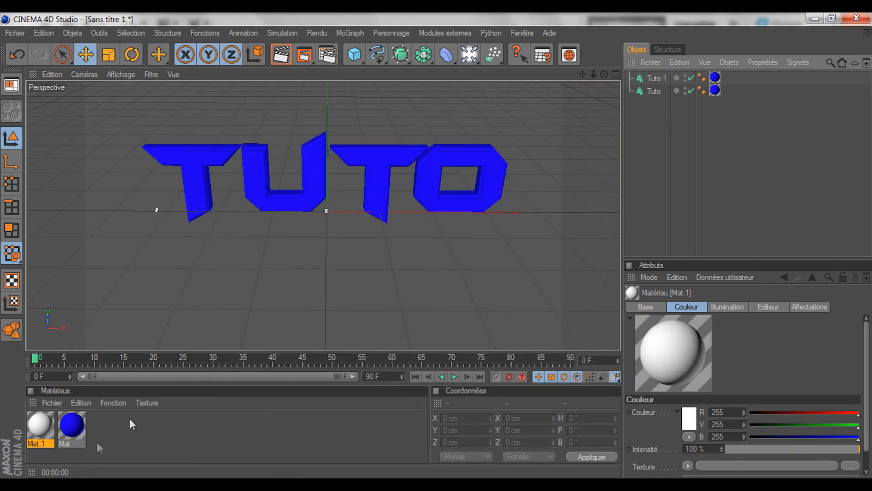
- Replace the blue material on Tuto 1 with the white one and render the view
left_click_drag(40, 425, 650, 77)
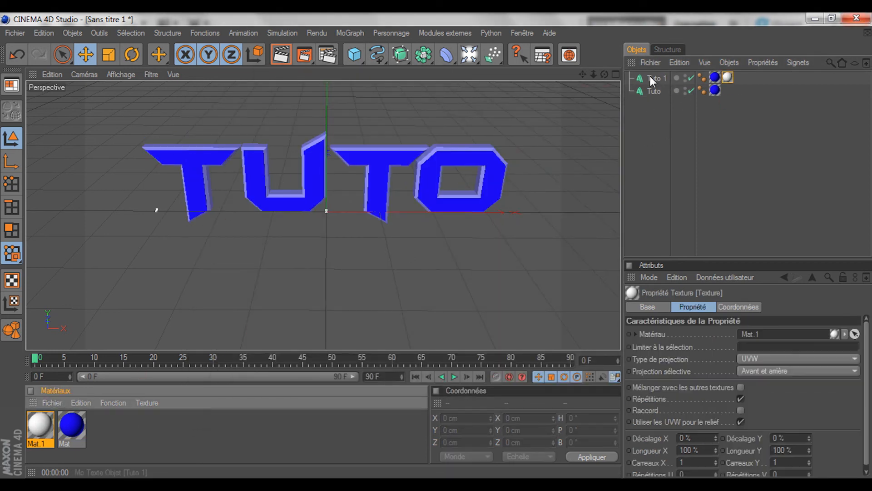
left_click(711, 113)
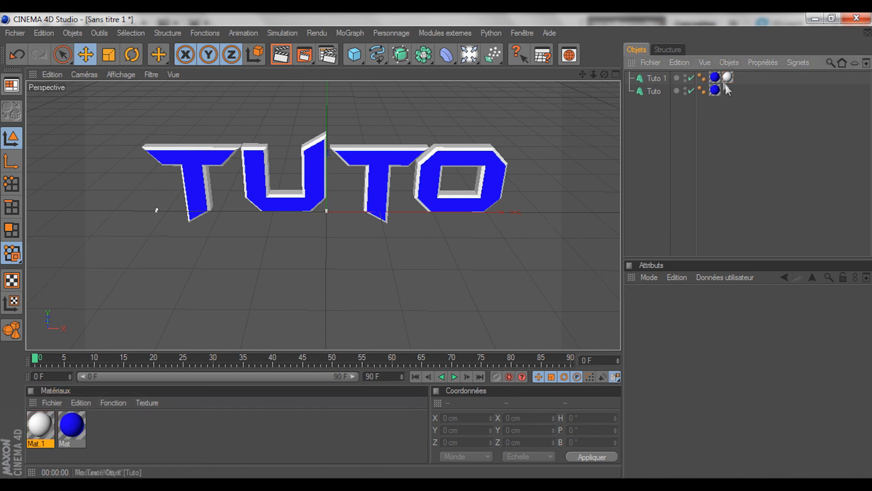
left_click(728, 77)
key("Delete")
left_click(679, 62)
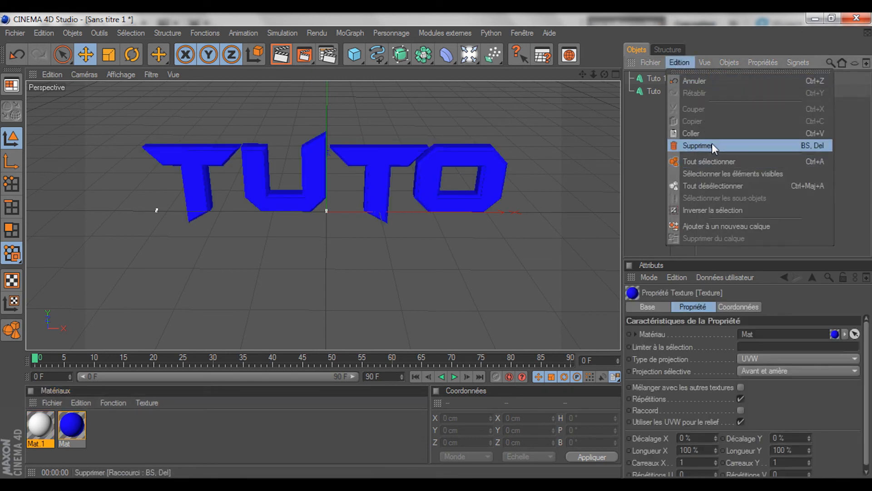
left_click(709, 146)
left_click(282, 54)
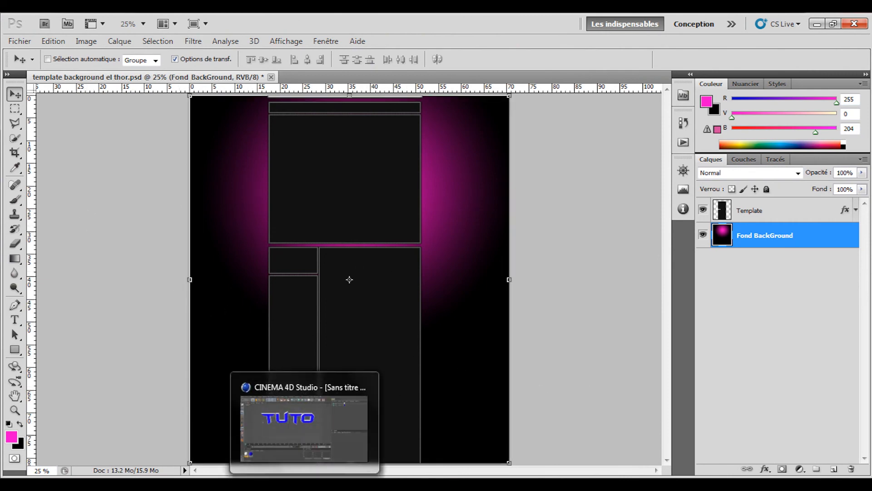
left_click(299, 422)
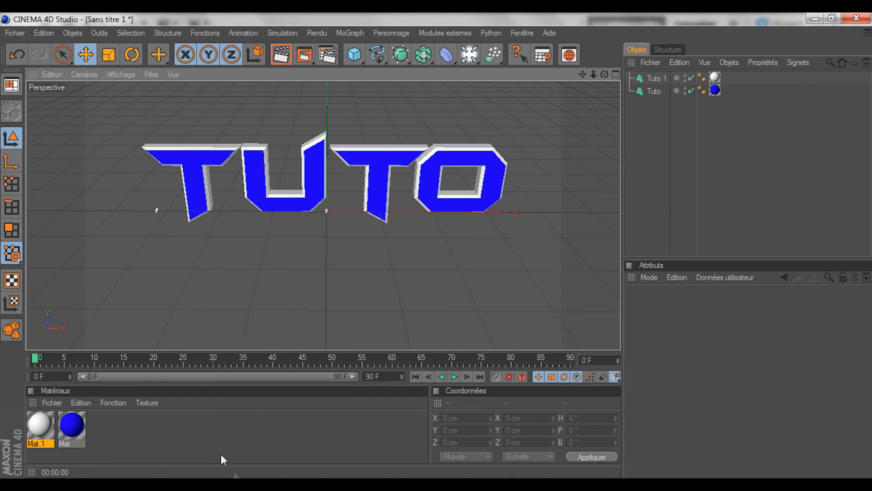
left_click(236, 477)
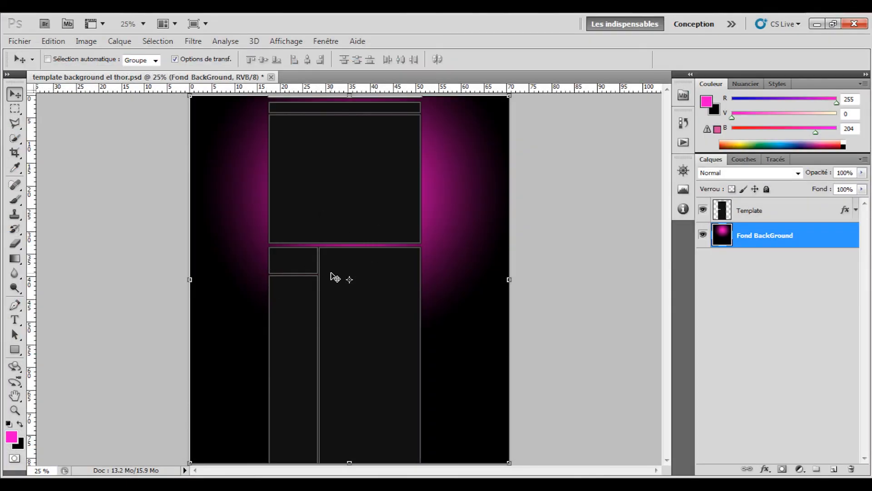
key("alt+Tab")
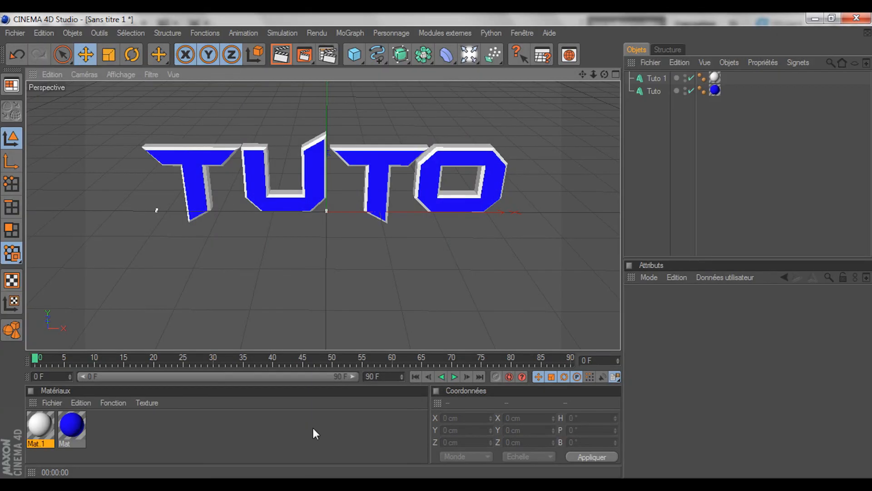
left_click(309, 54)
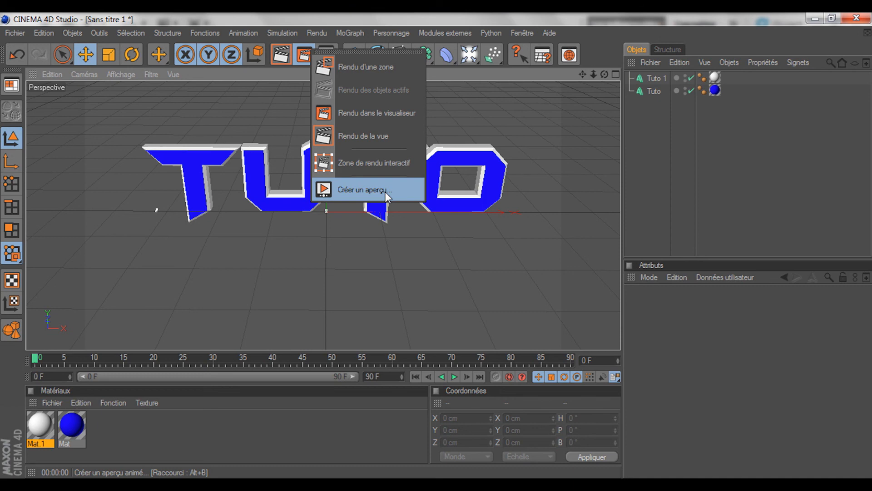
left_click(320, 405)
left_click_drag(304, 55, 311, 69)
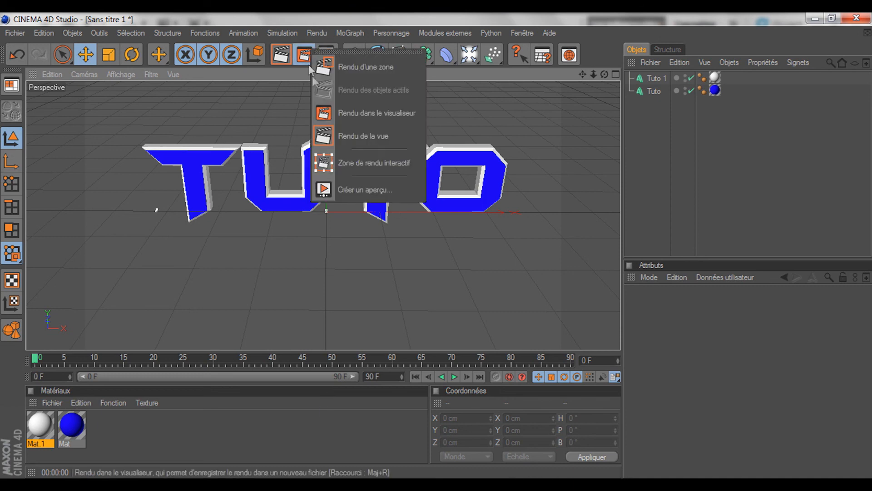
left_click(293, 436)
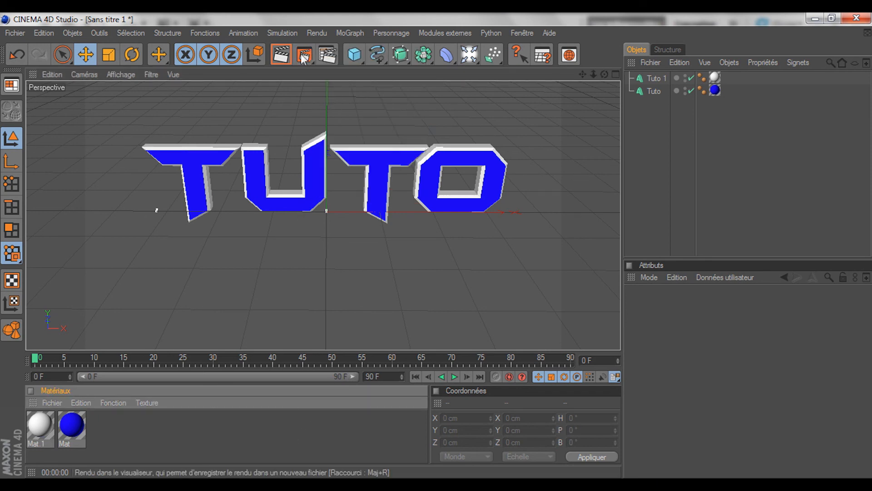
- Render the text in the Visualiseur and save it as a 16-bit-per-channel PNG with alpha channel, named Tuto
left_click(302, 55)
left_click_drag(345, 30, 346, 149)
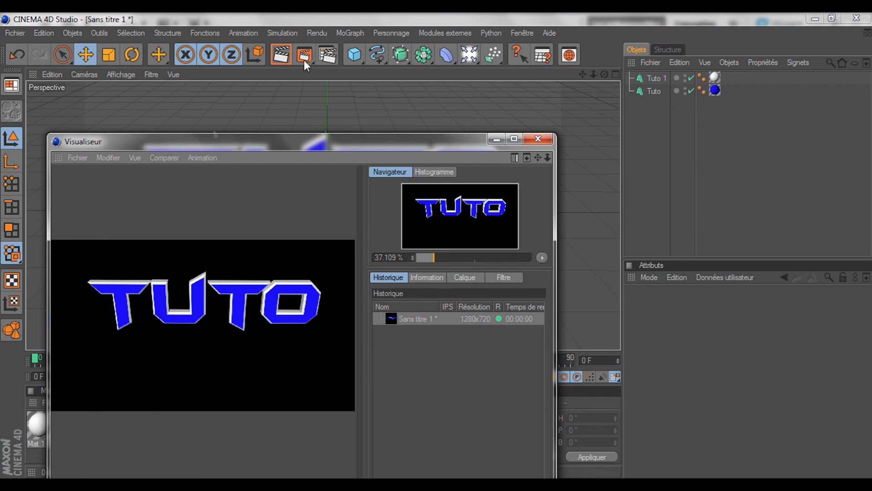
left_click(78, 159)
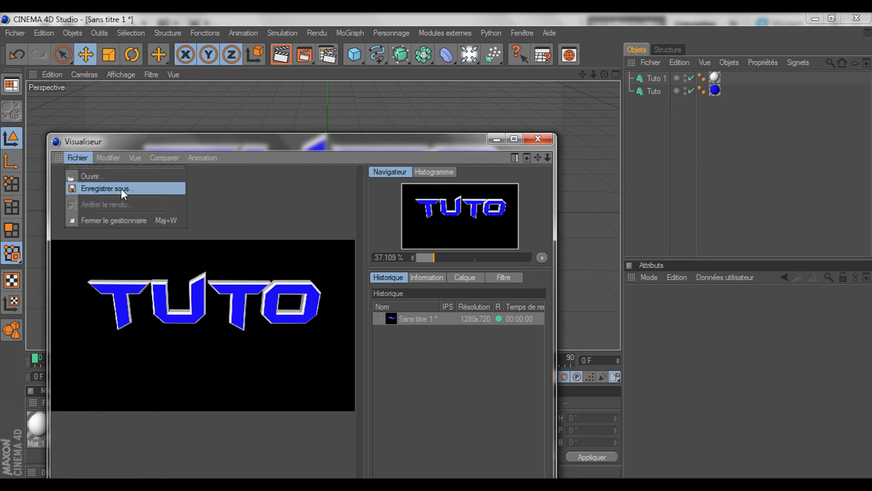
left_click(121, 189)
left_click_drag(114, 77, 359, 87)
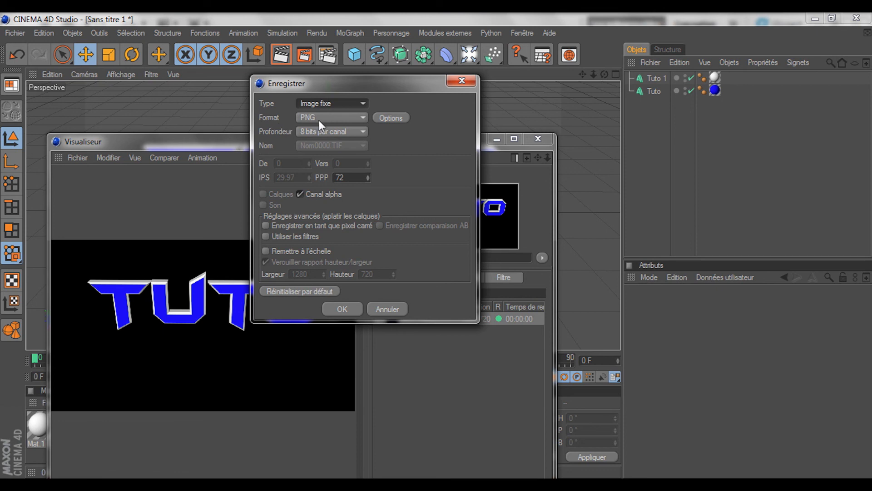
left_click(320, 131)
left_click(324, 154)
left_click(335, 313)
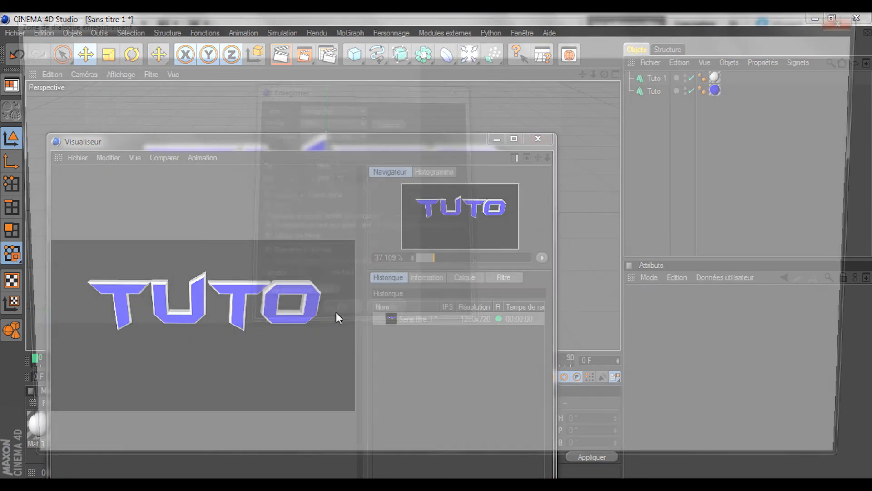
type("Tuto")
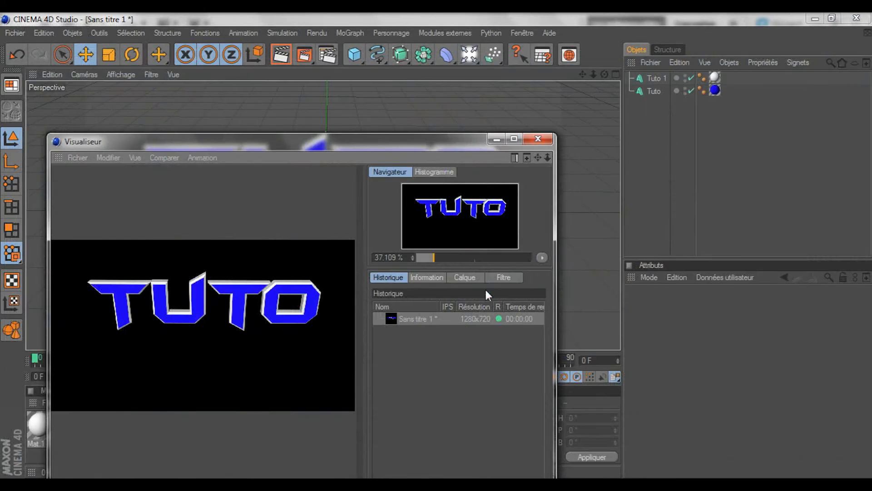
left_click(536, 140)
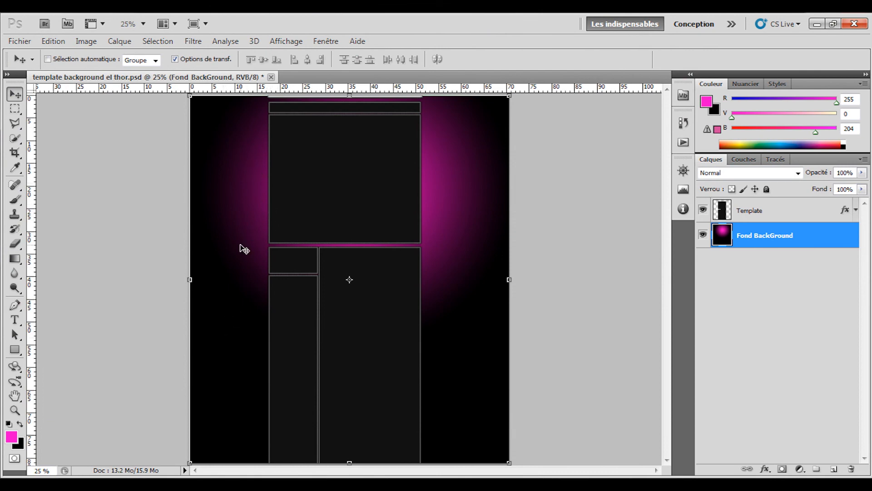
- Switch to Photoshop and open the Tuto PNG from the desktop
left_click(18, 41)
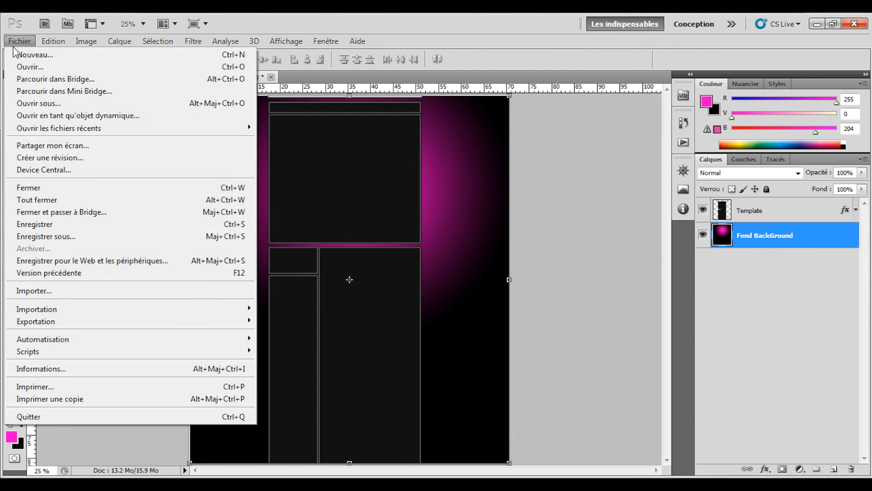
left_click(46, 77)
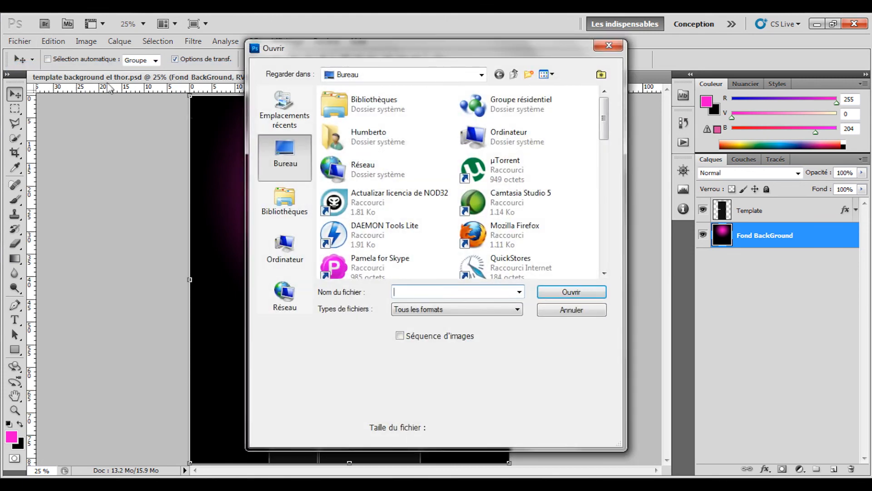
left_click(415, 194)
type("tuto")
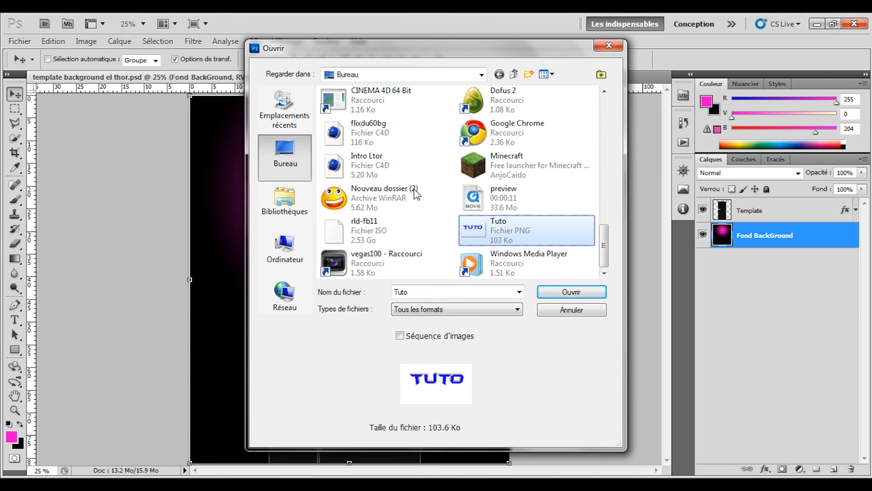
key("Return")
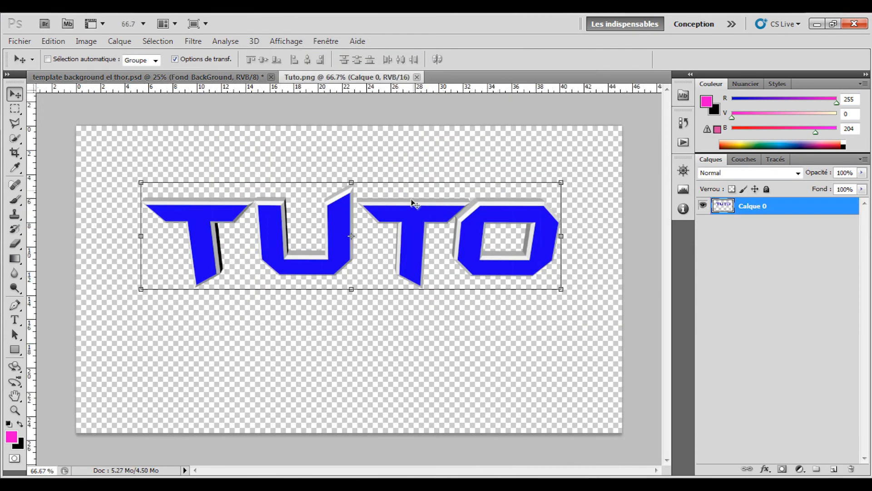